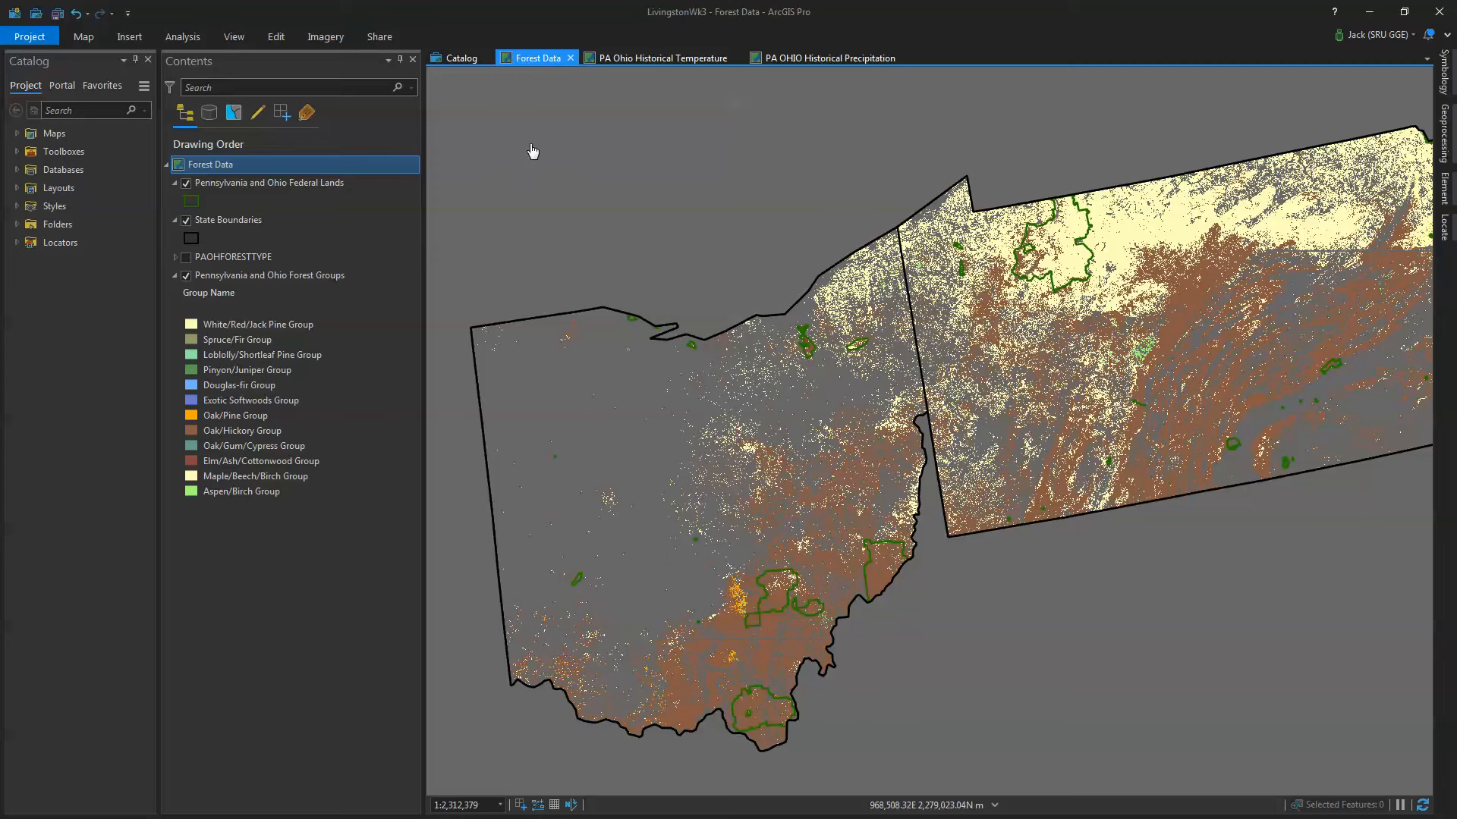
# - Rename the Forest Data map to Forest Data Map in its map properties
pyautogui.rightClick(249, 166)
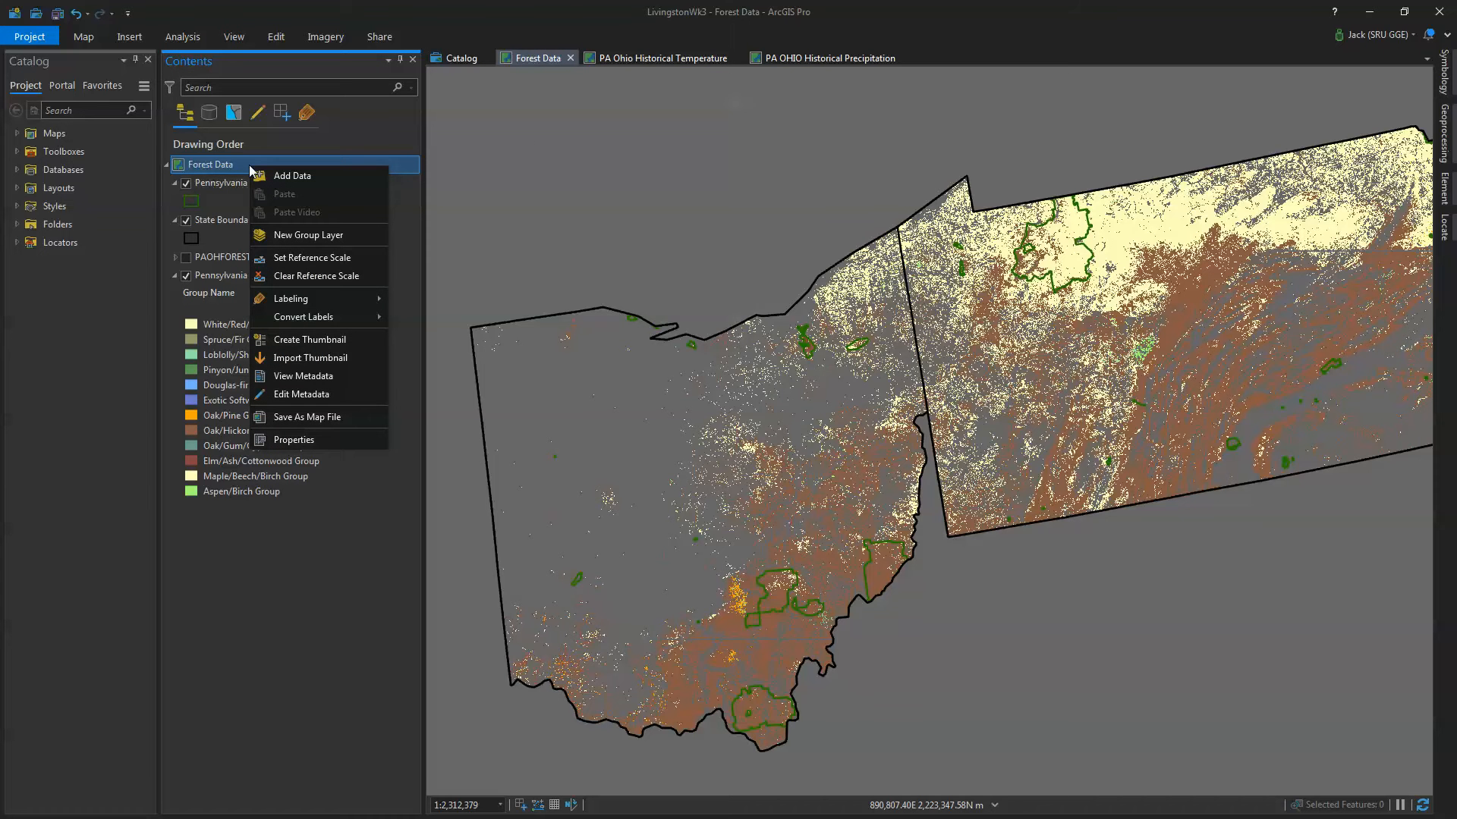
pyautogui.click(294, 443)
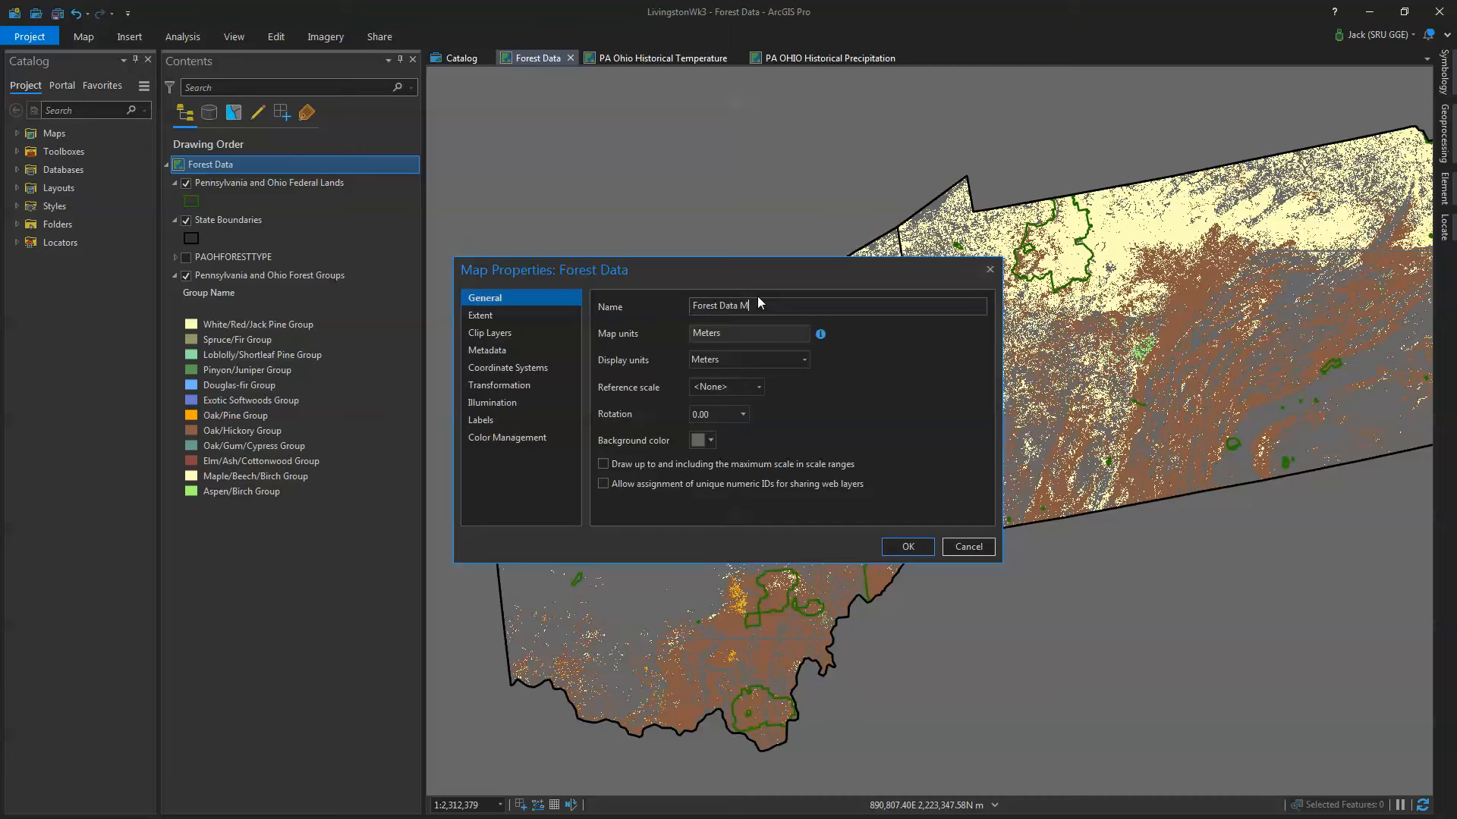
pyautogui.click(917, 547)
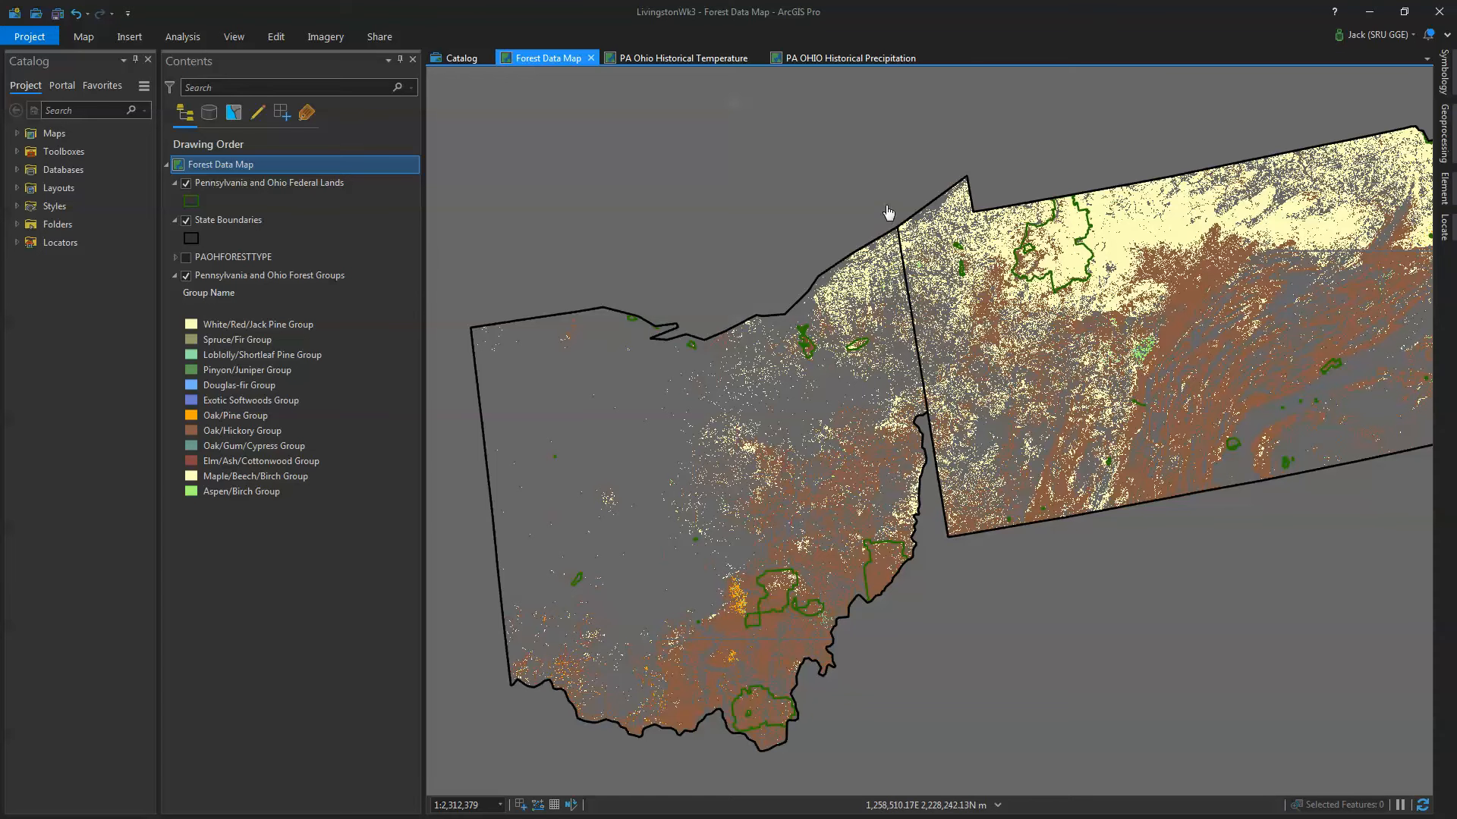
# - Open the Forest Data Map's coordinate system settings and review the favorite coordinate systems
pyautogui.click(243, 167)
pyautogui.rightClick(243, 167)
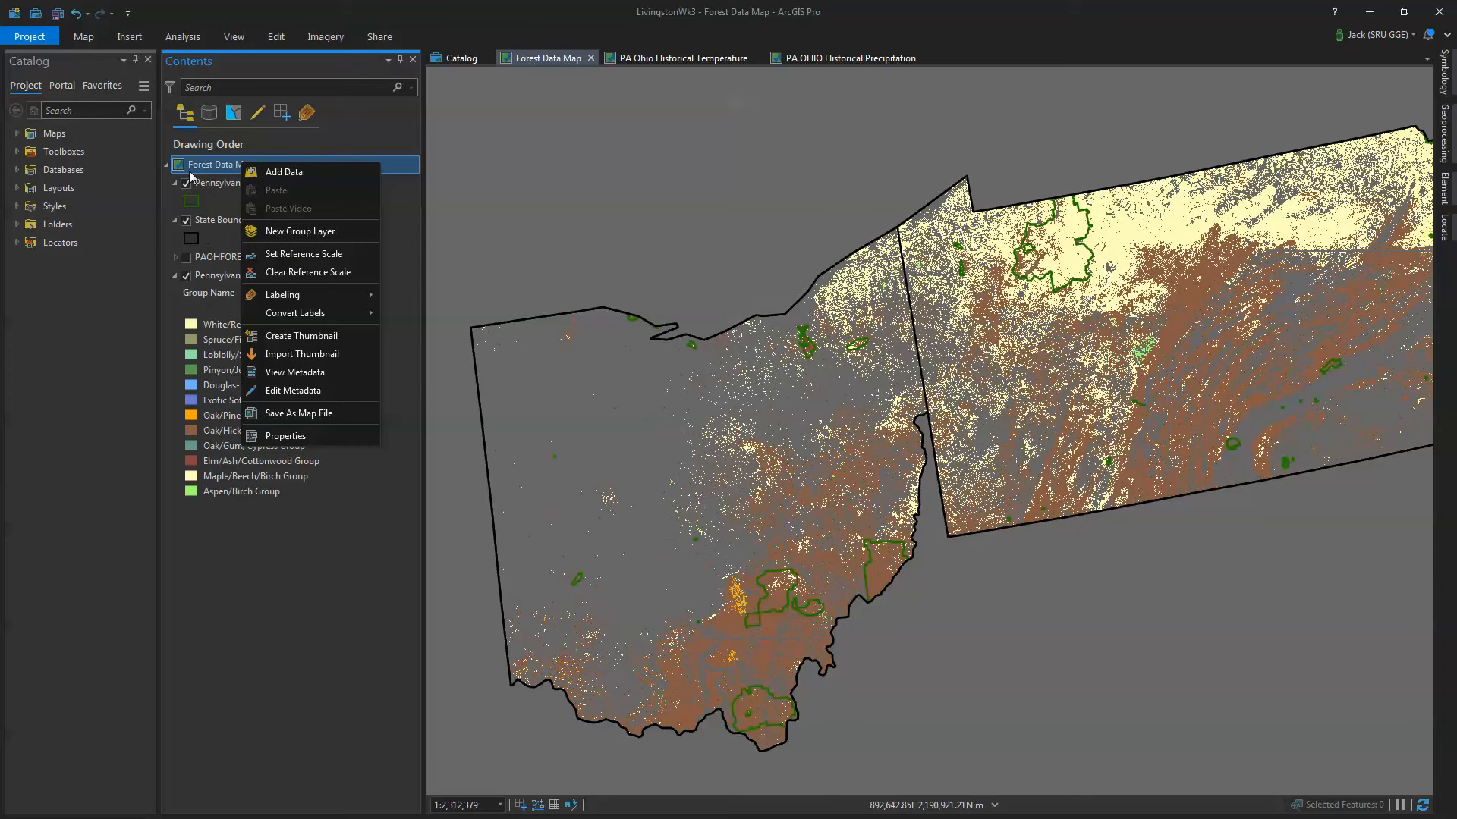
pyautogui.click(289, 438)
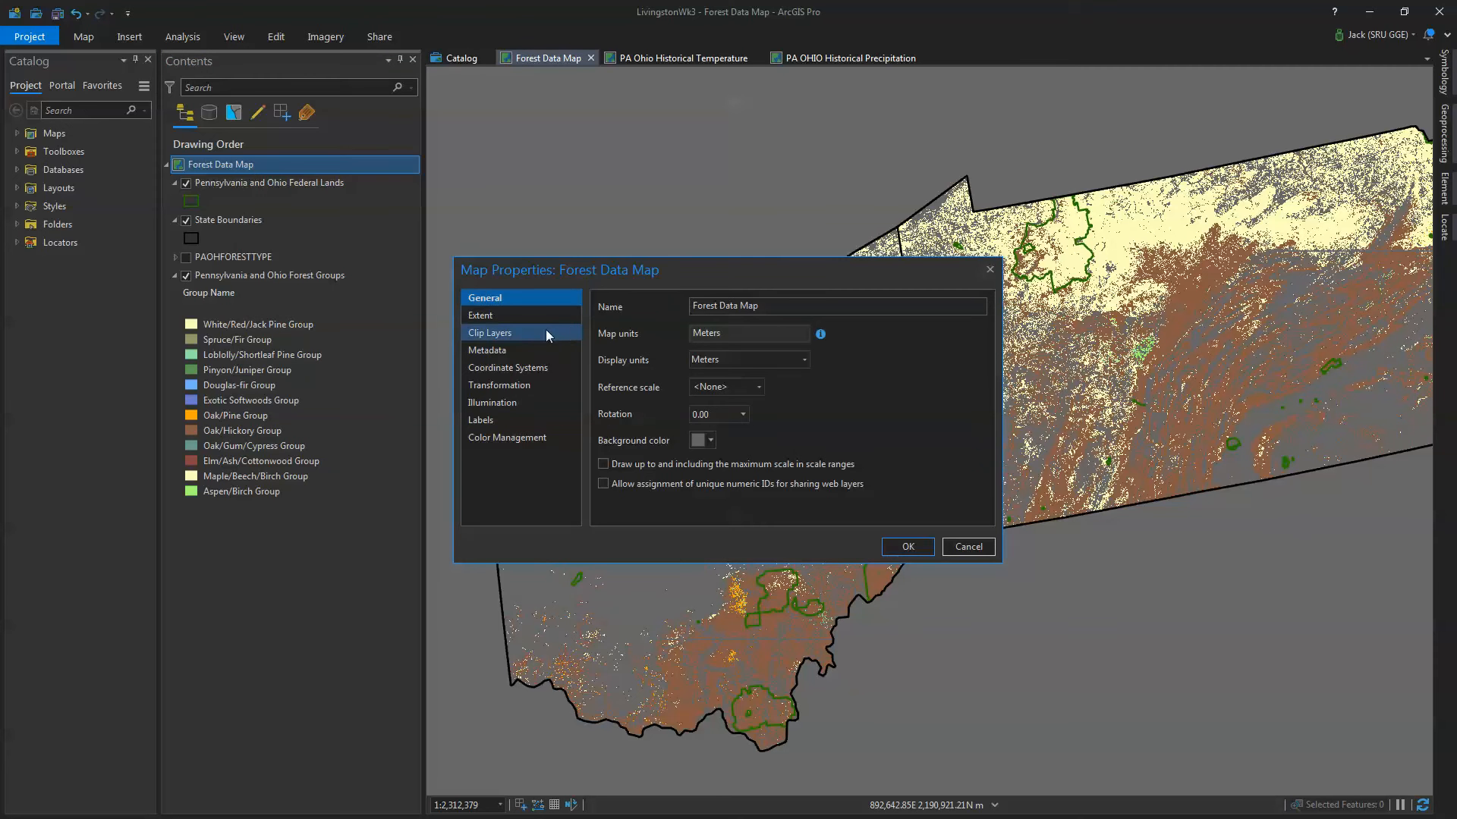
pyautogui.click(523, 371)
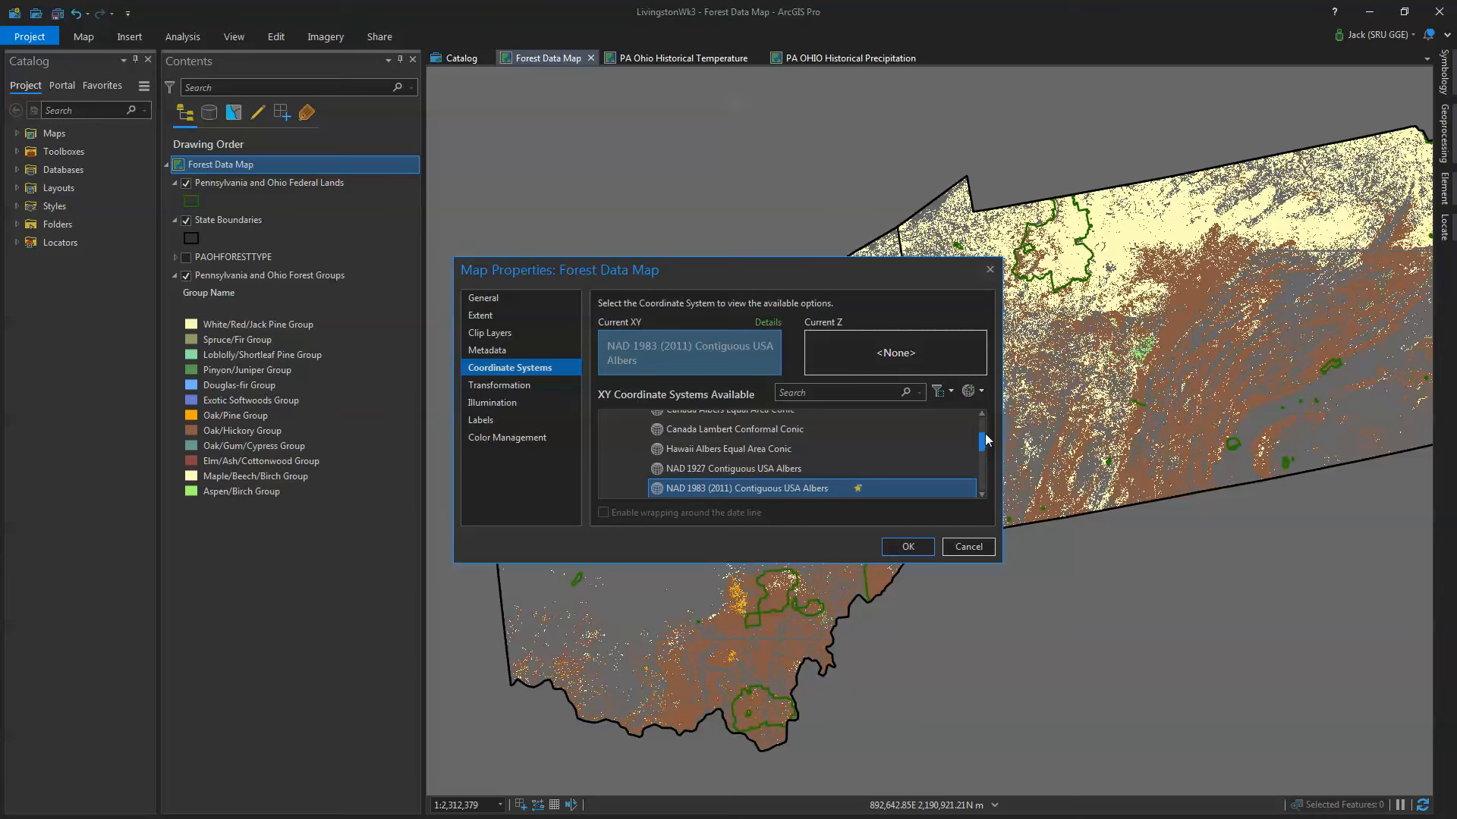
pyautogui.moveTo(984, 443)
pyautogui.mouseDown()
pyautogui.moveTo(974, 494)
pyautogui.moveTo(976, 422)
pyautogui.mouseUp()
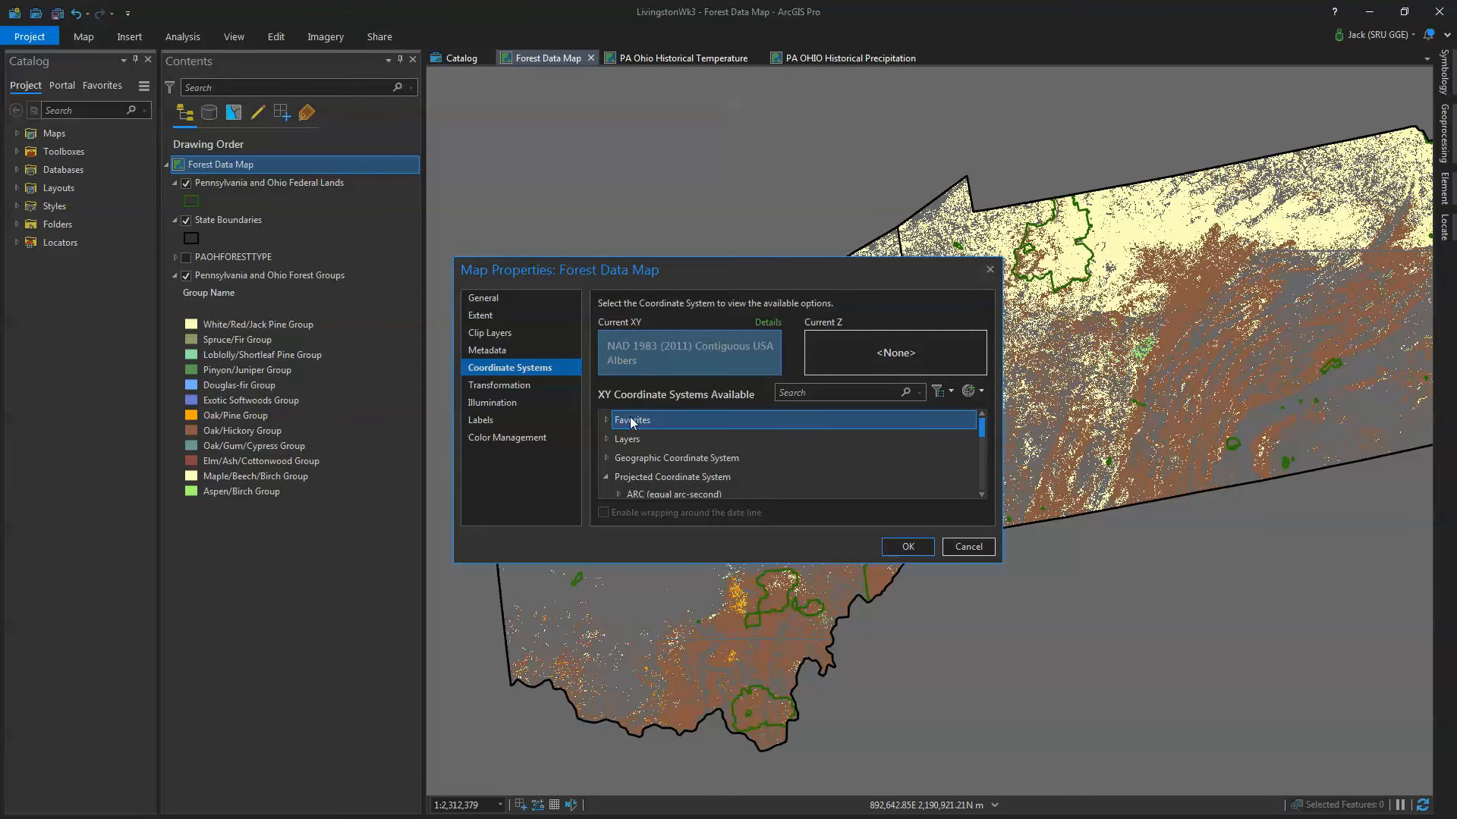
pyautogui.click(607, 421)
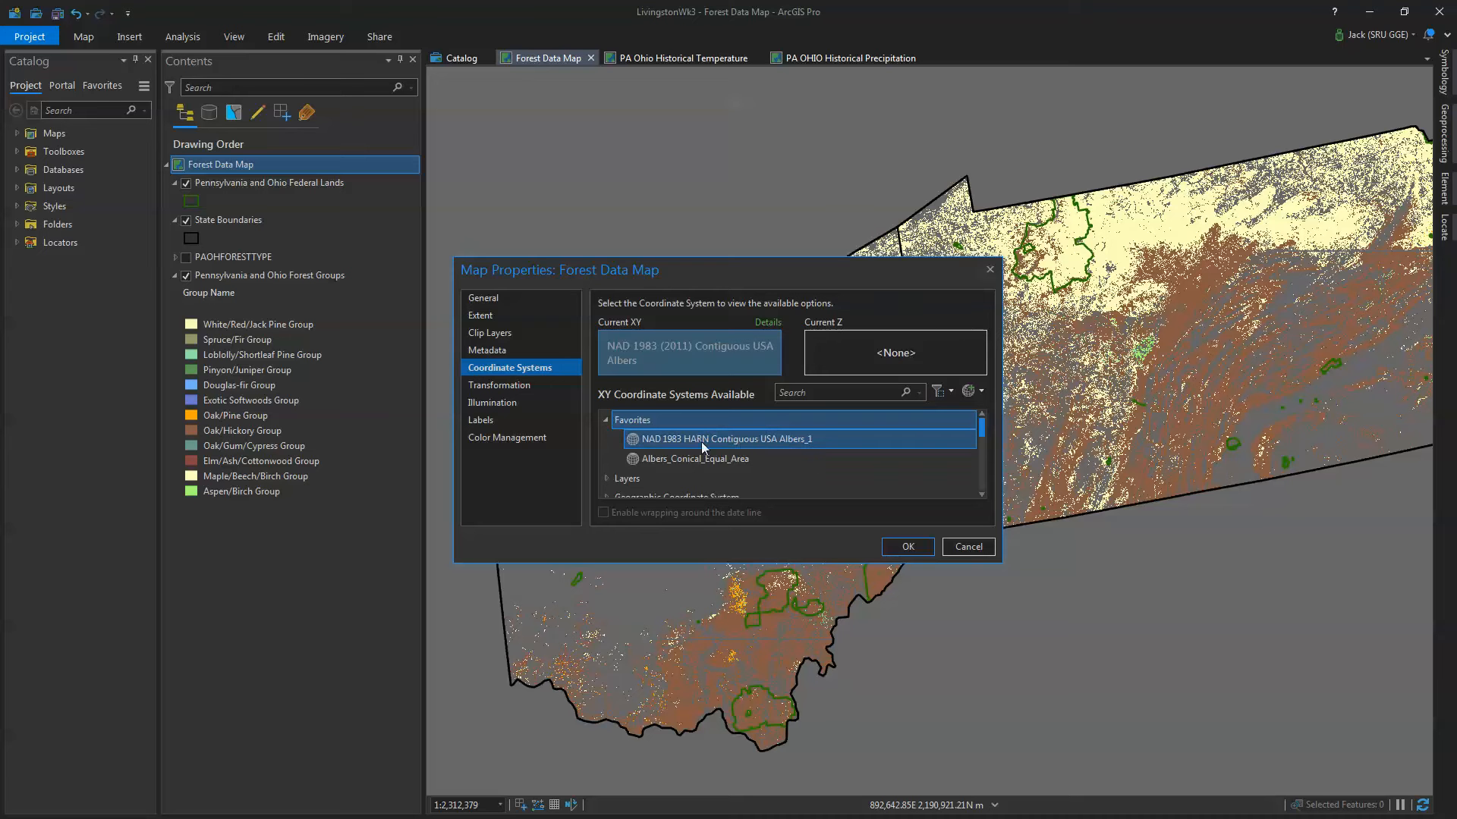
pyautogui.moveTo(982, 427); pyautogui.dragTo(982, 432)
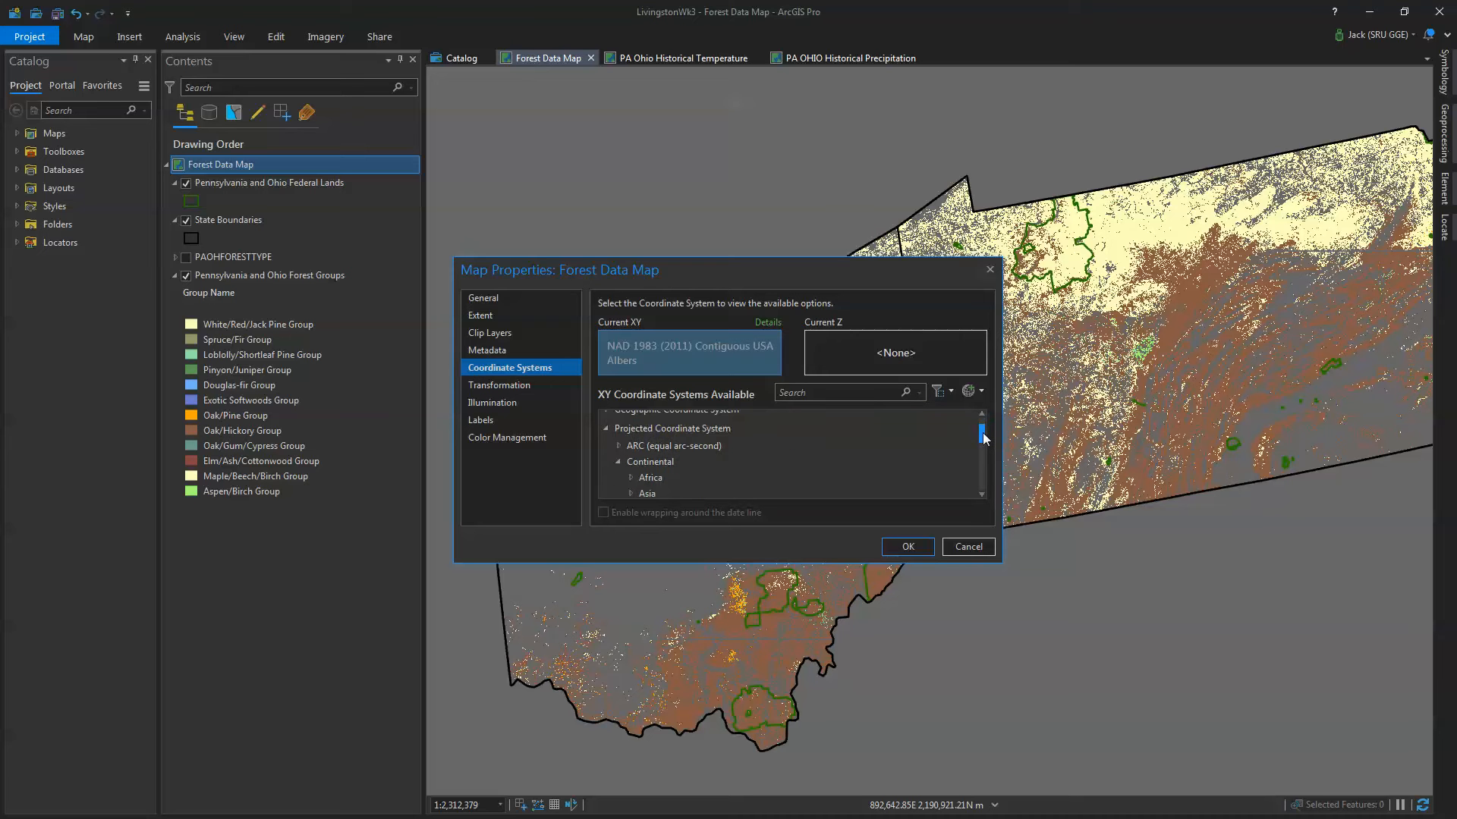
# - Choose the projected system USA Contiguous Albers Equal Area Conic for North America as the map's XY coordinate system and add it to favorites
pyautogui.click(713, 430)
pyautogui.moveTo(982, 432); pyautogui.dragTo(983, 462)
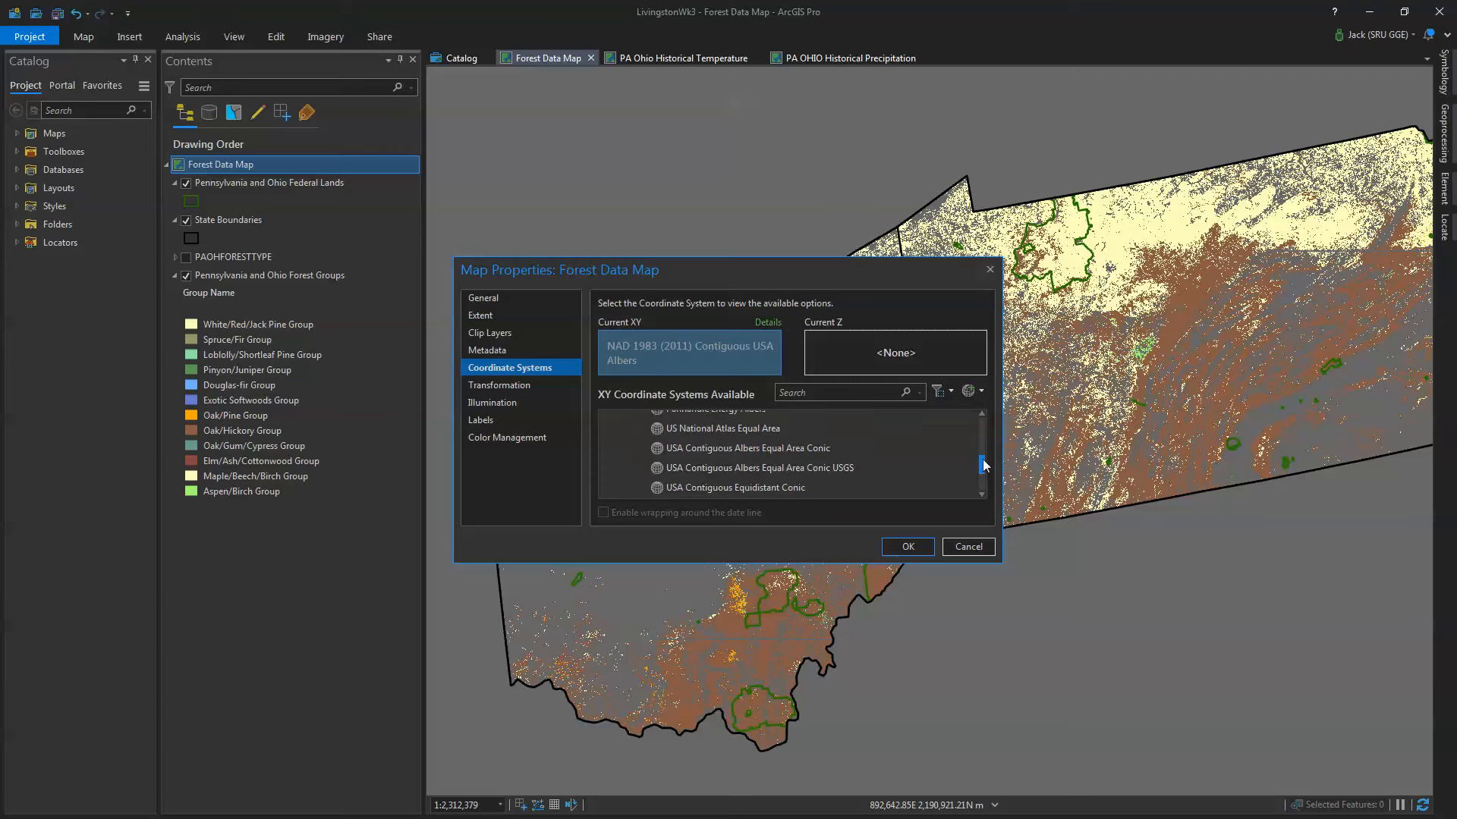
pyautogui.click(835, 448)
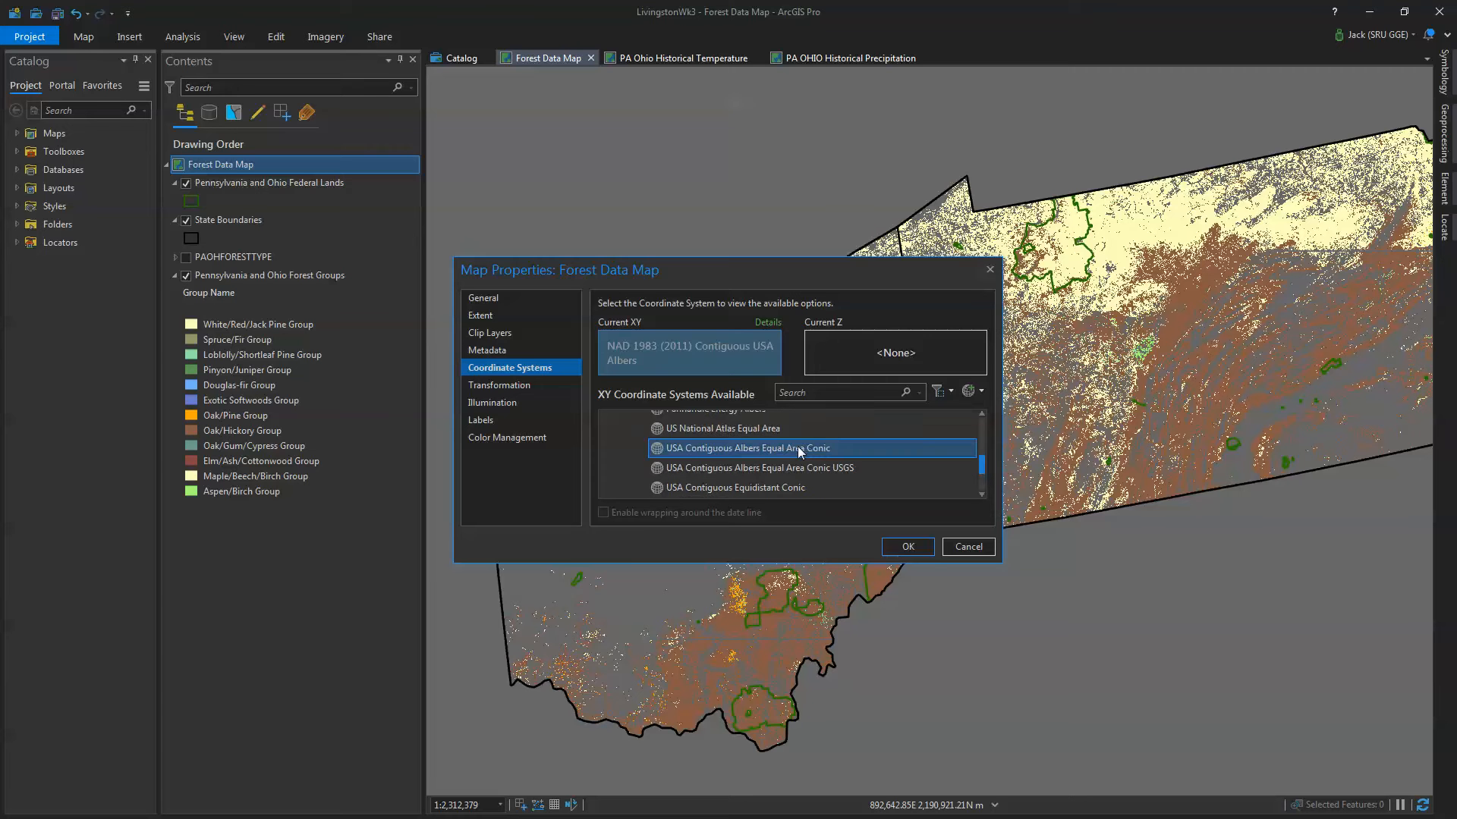
pyautogui.click(981, 493)
pyautogui.click(981, 493)
pyautogui.click(981, 494)
pyautogui.click(981, 493)
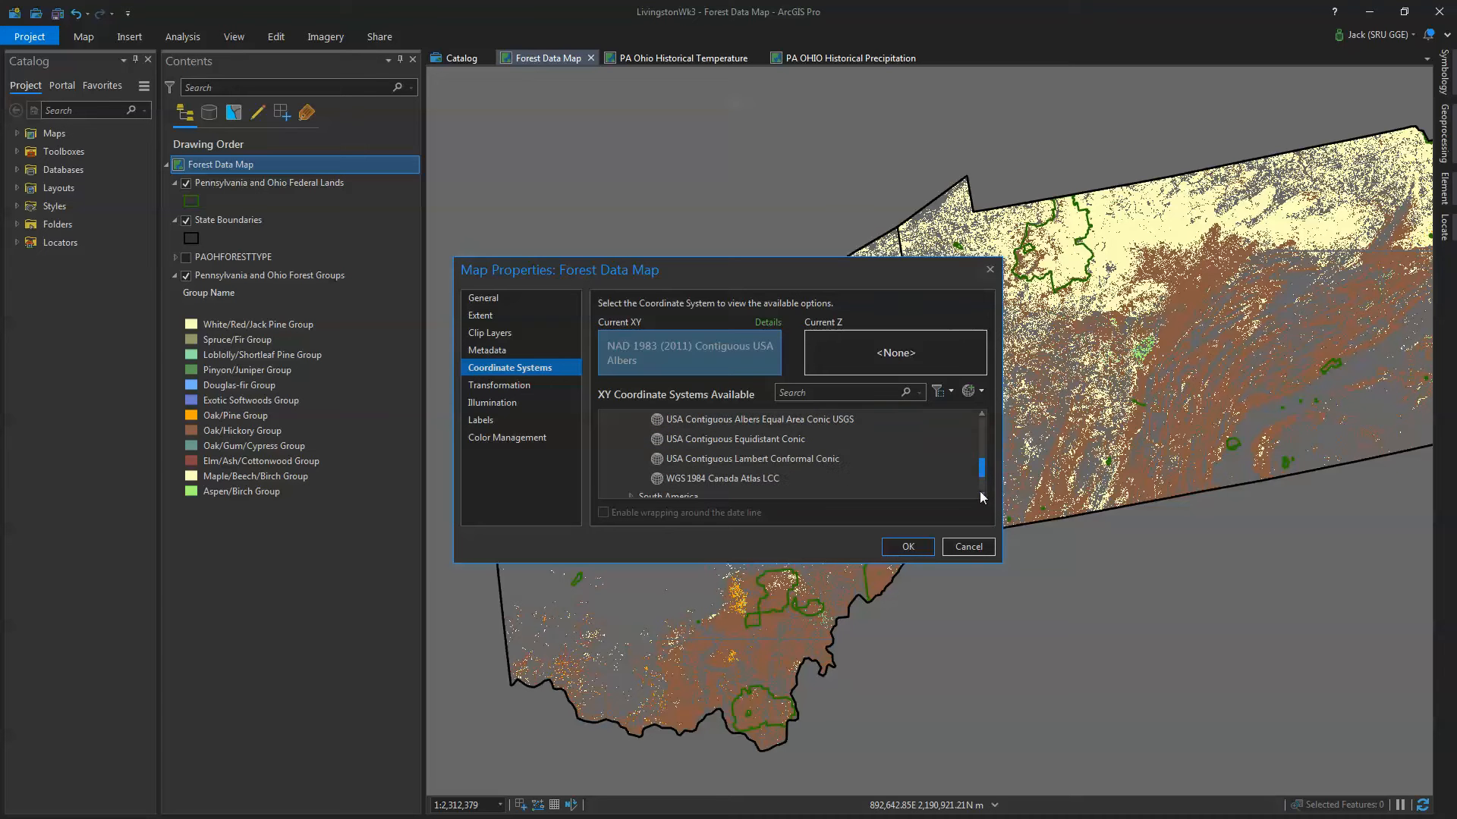
pyautogui.click(983, 413)
pyautogui.click(983, 413)
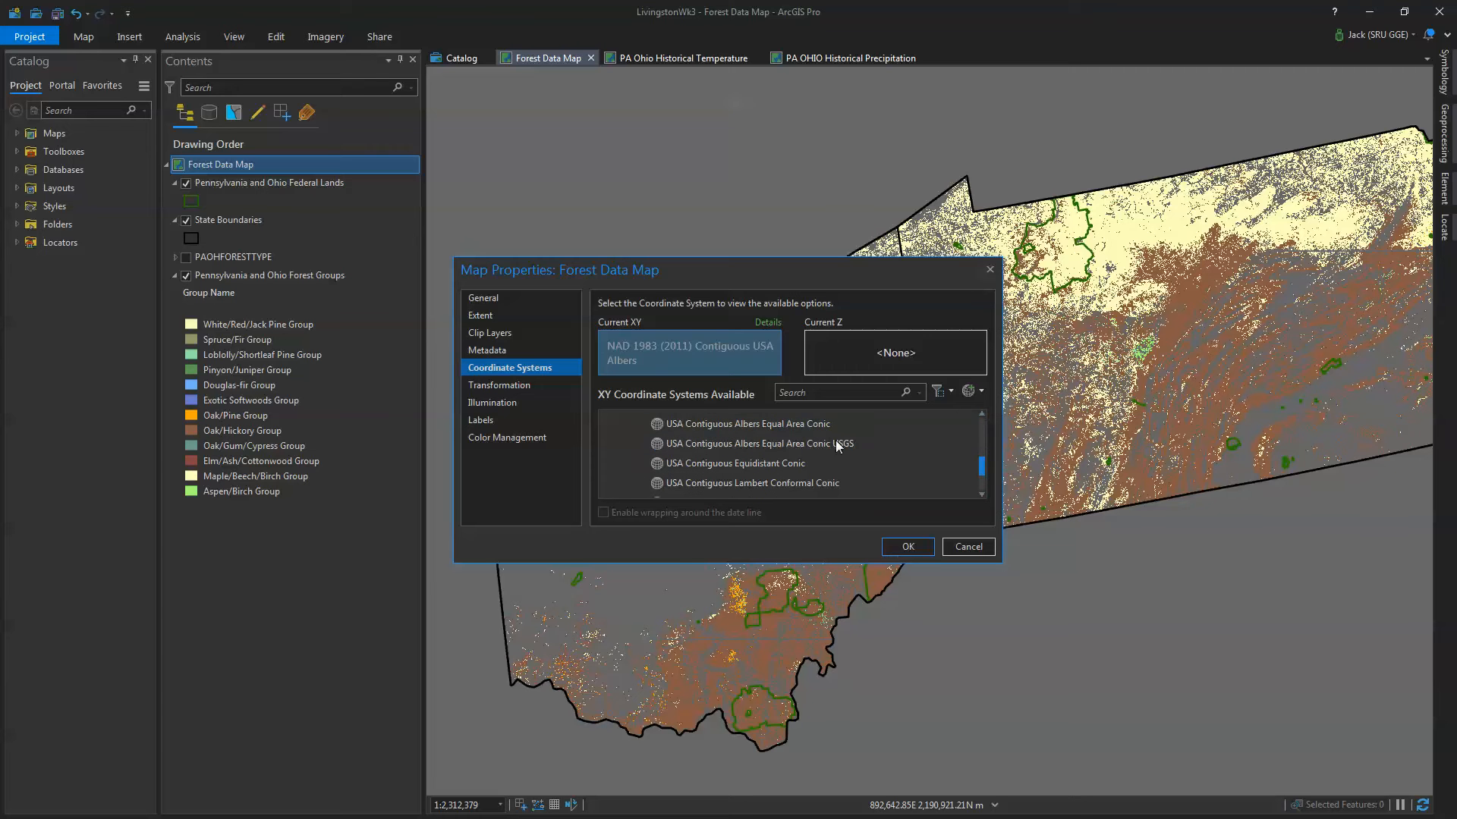
pyautogui.click(743, 426)
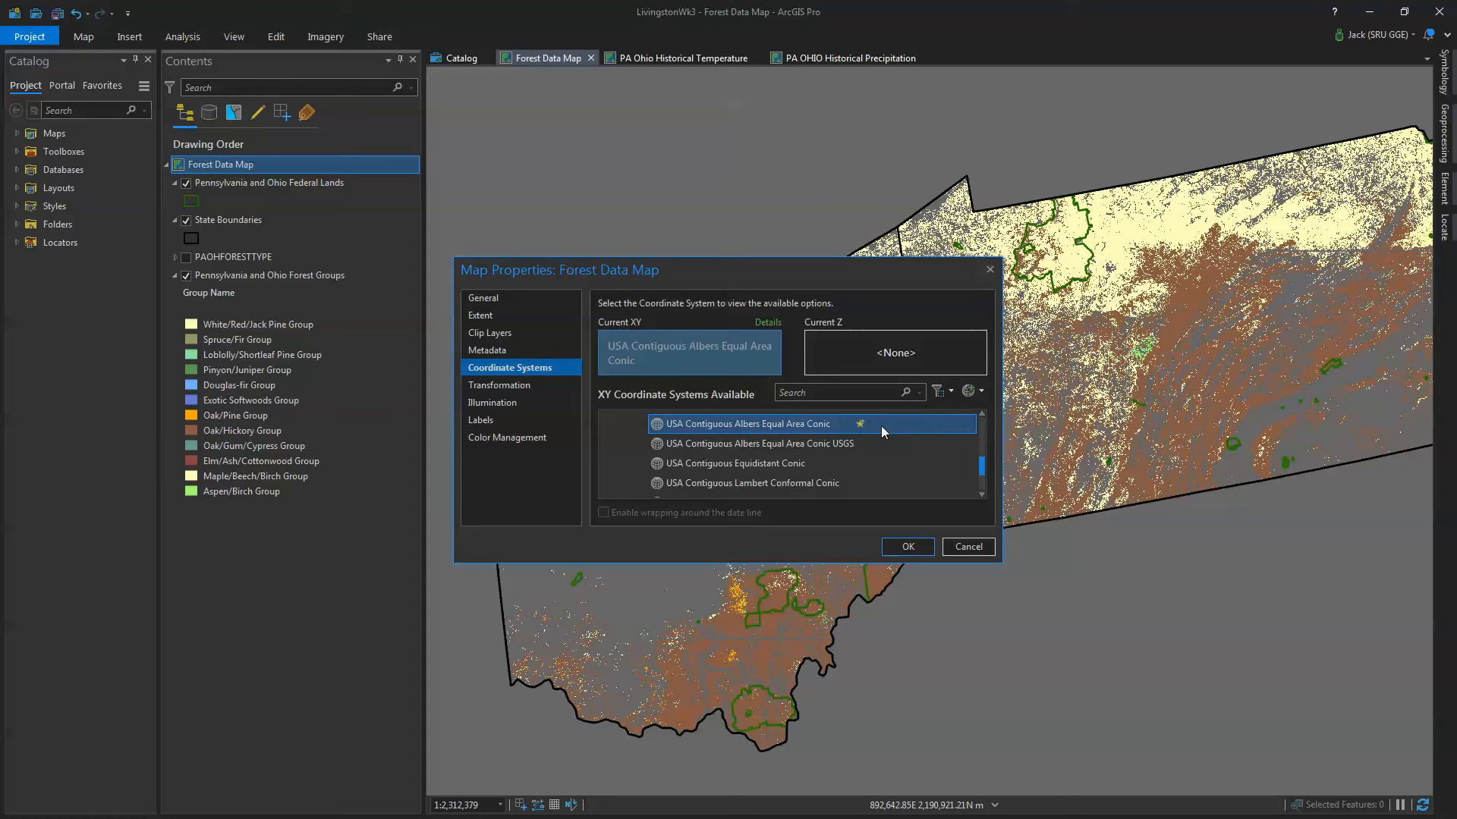
pyautogui.click(860, 424)
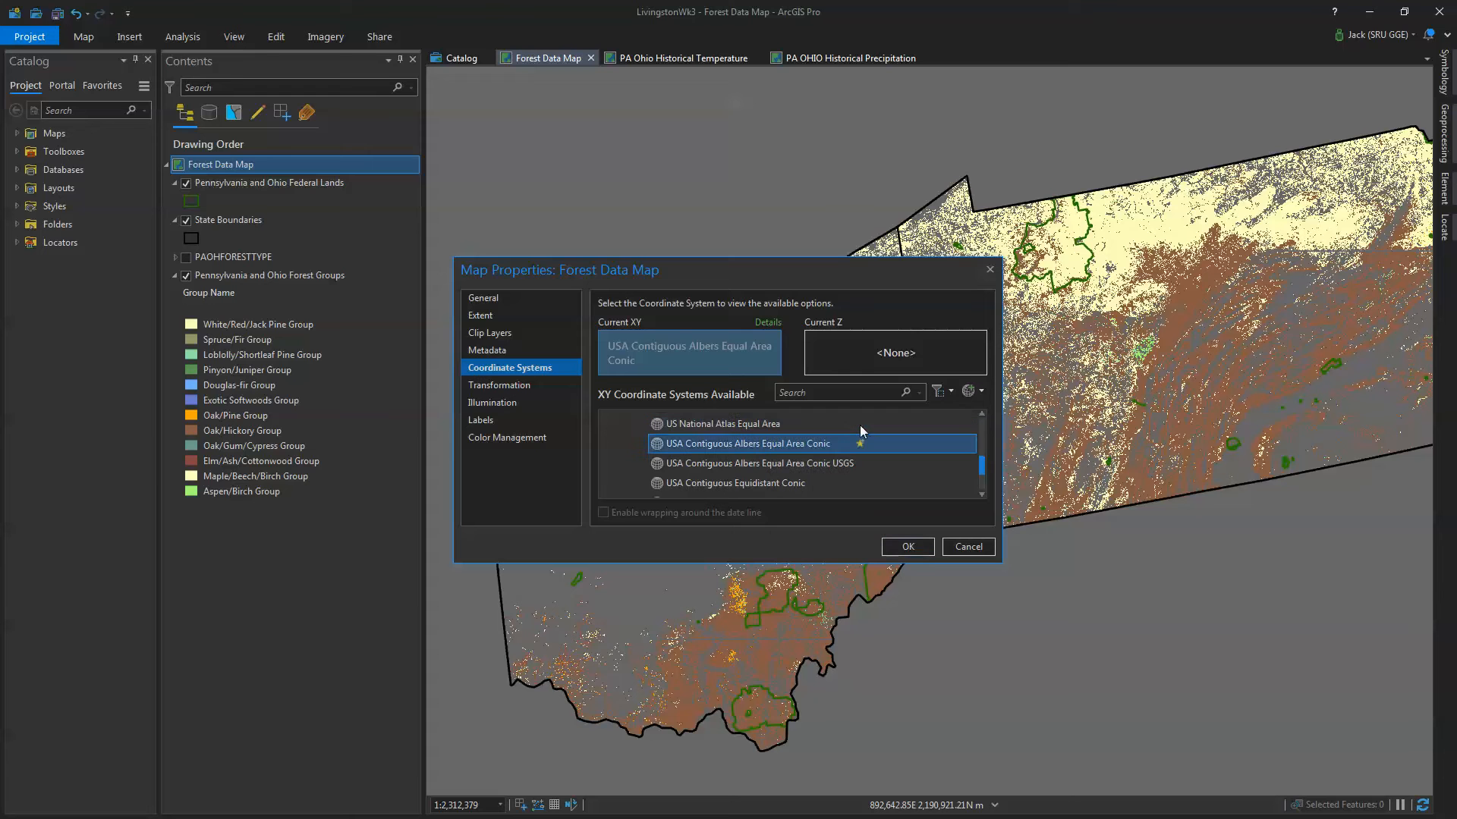
# - Make a modifiable copy of USA Contiguous Albers Equal Area Conic and set its central meridian to -80
pyautogui.rightClick(808, 445)
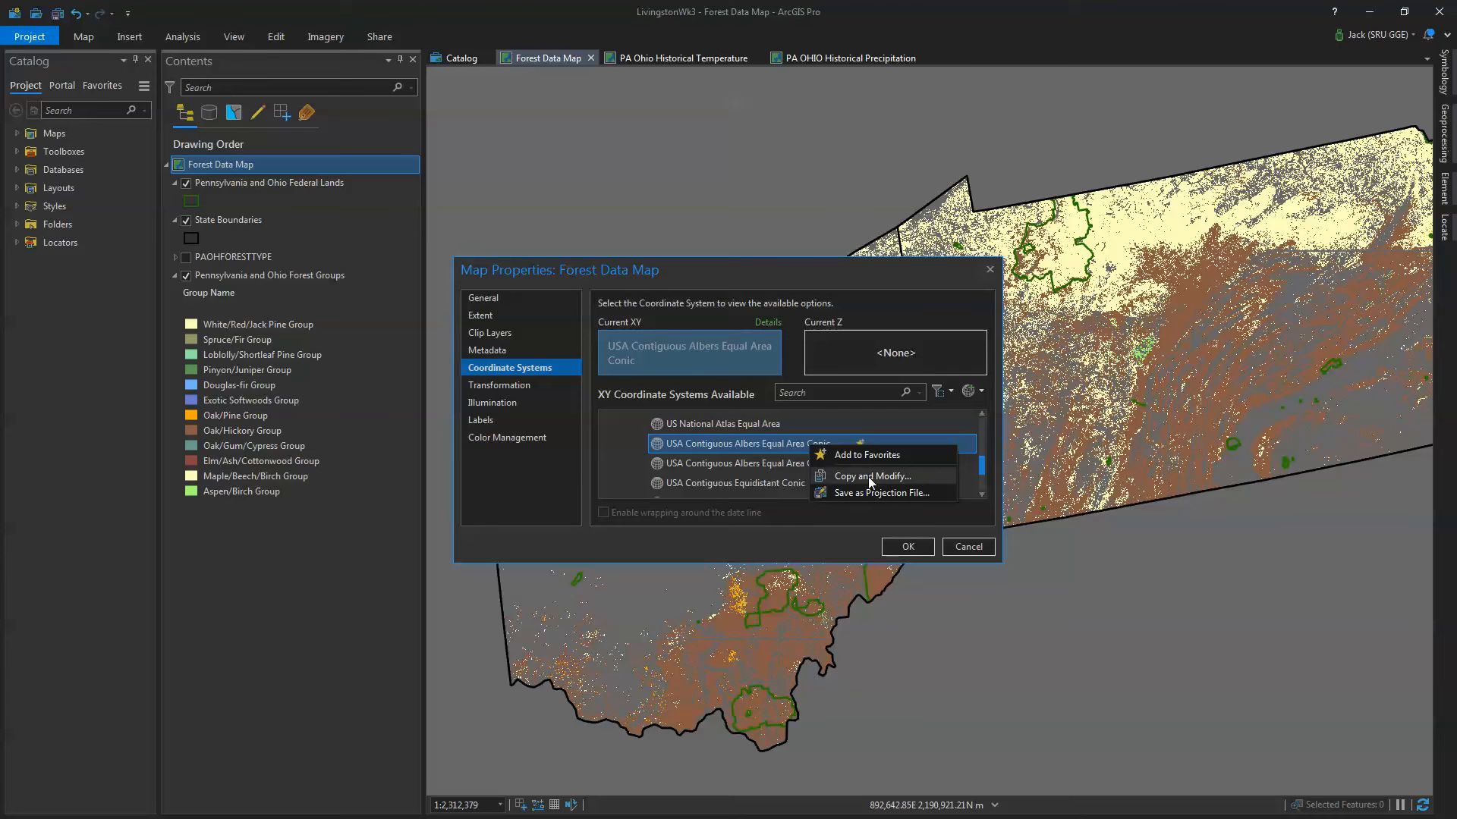
pyautogui.rightClick(744, 446)
pyautogui.rightClick(743, 446)
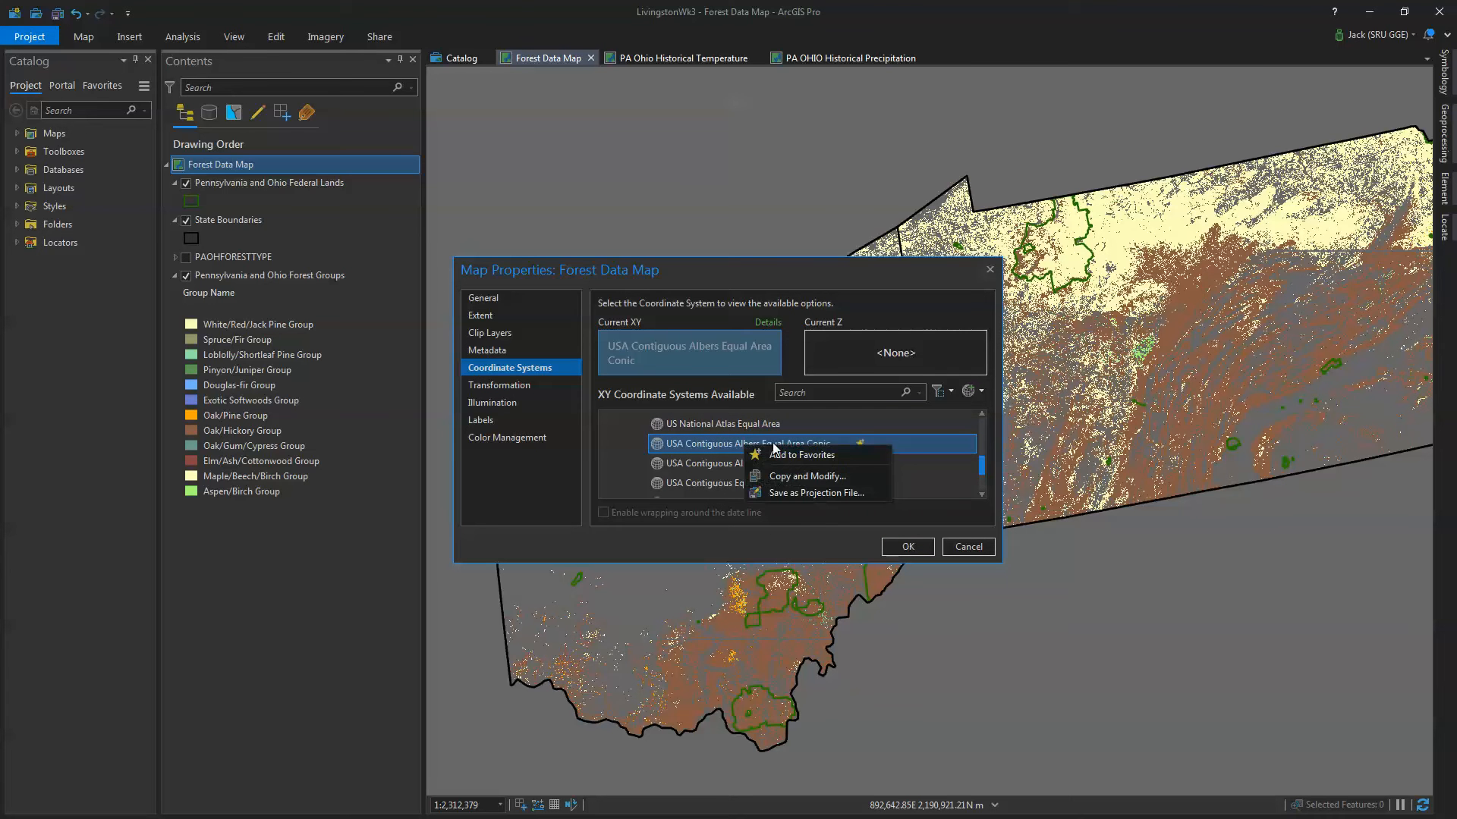
pyautogui.click(802, 479)
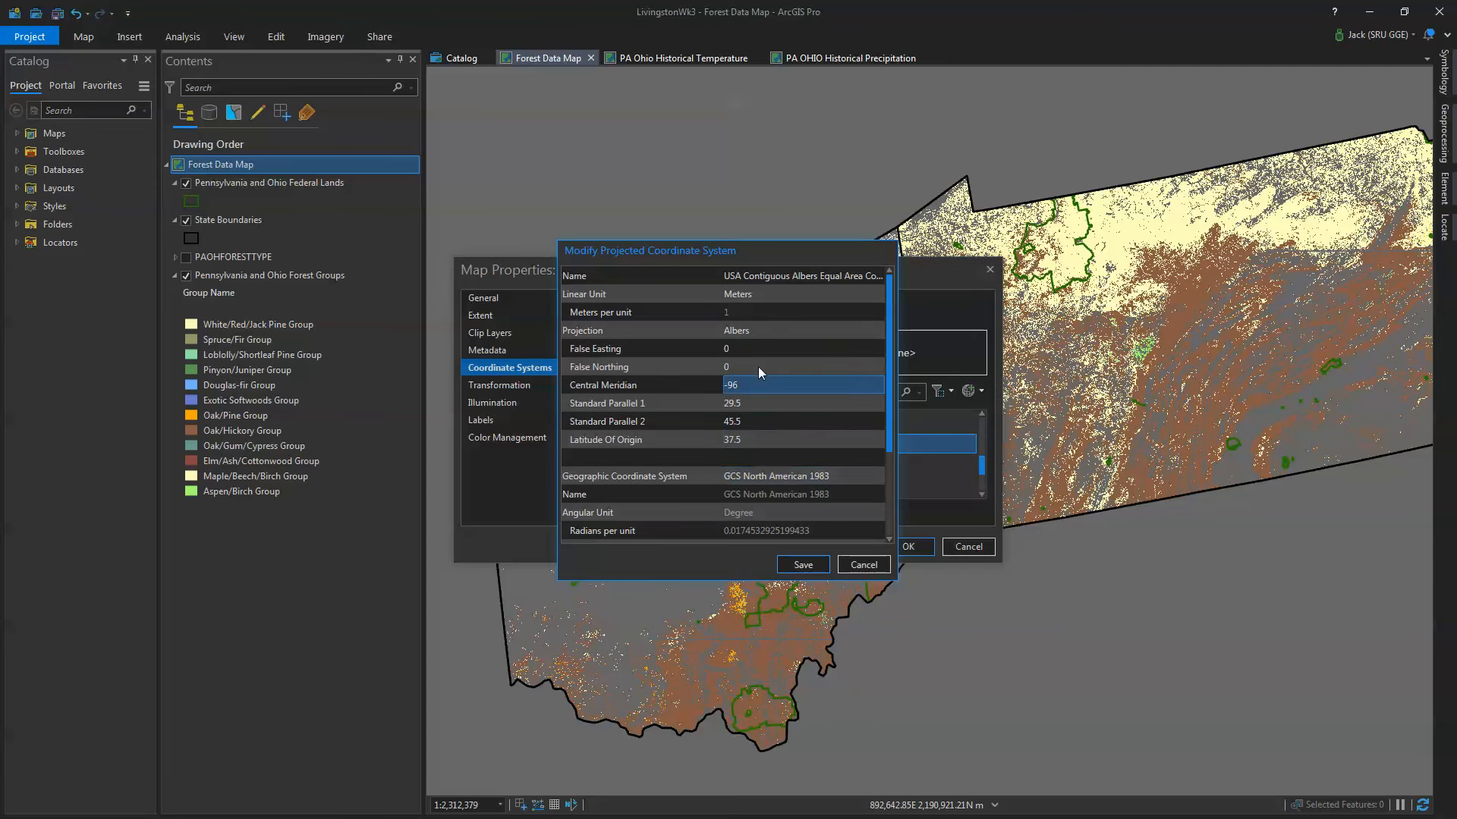
pyautogui.click(735, 385)
pyautogui.click(735, 384)
pyautogui.click(731, 385)
pyautogui.moveTo(731, 385); pyautogui.dragTo(753, 385)
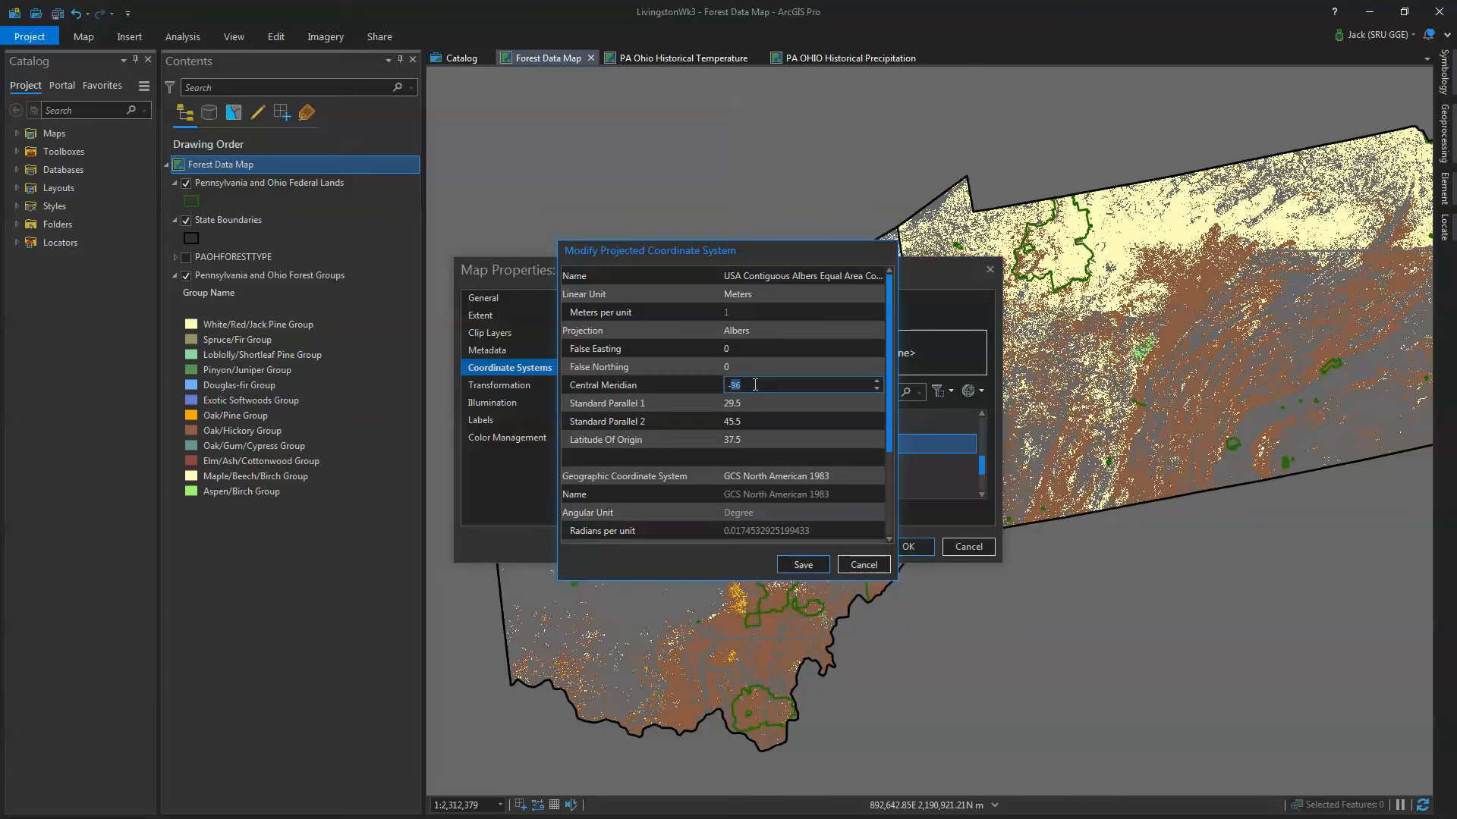
pyautogui.write('80')
# - Name the modified coordinate system USA Contiguous Albers Equal Area Conic_PENN OHIO and save it
pyautogui.click(797, 278)
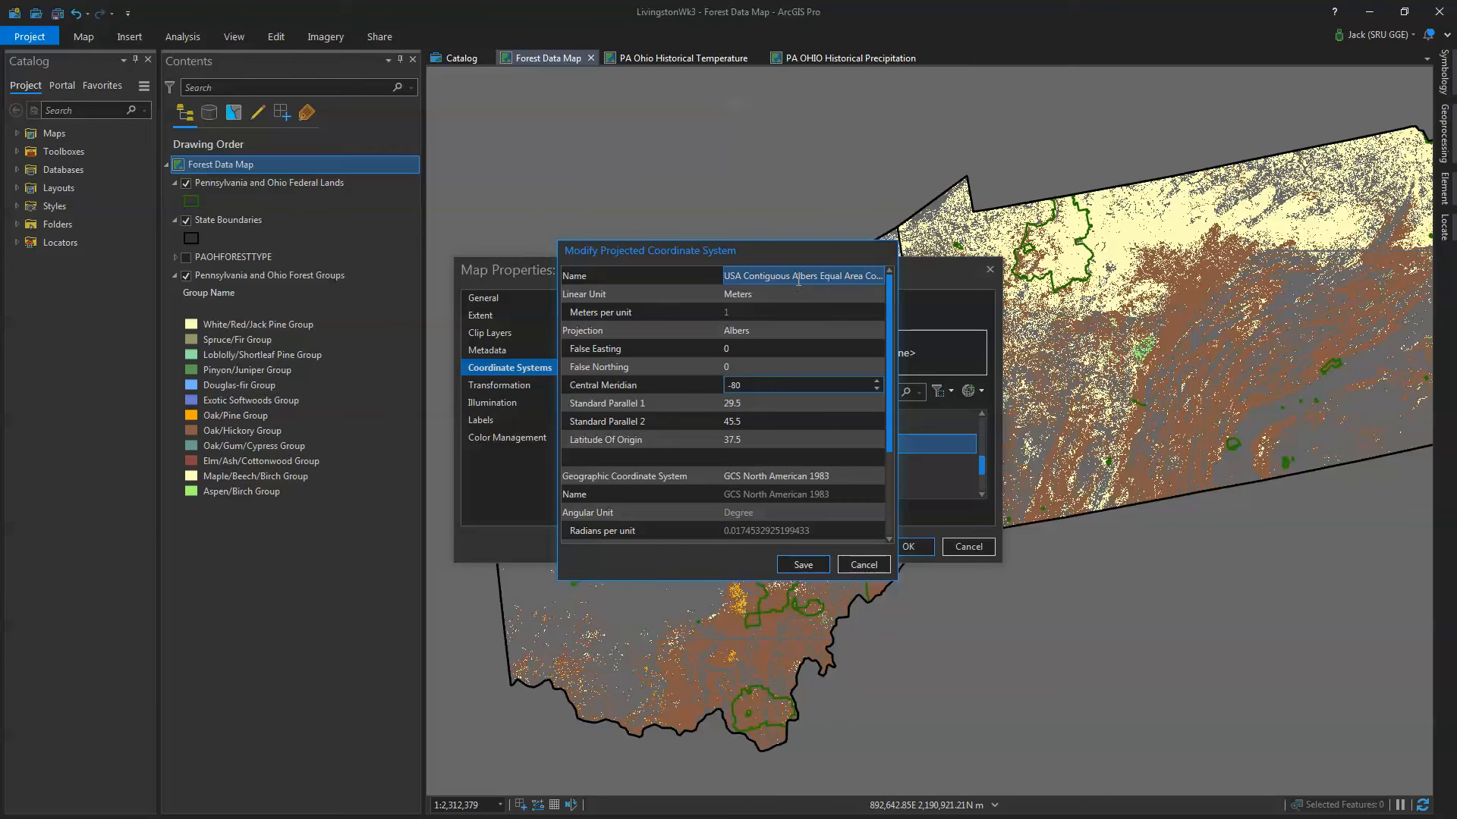
pyautogui.click(878, 276)
pyautogui.moveTo(878, 276); pyautogui.dragTo(886, 278)
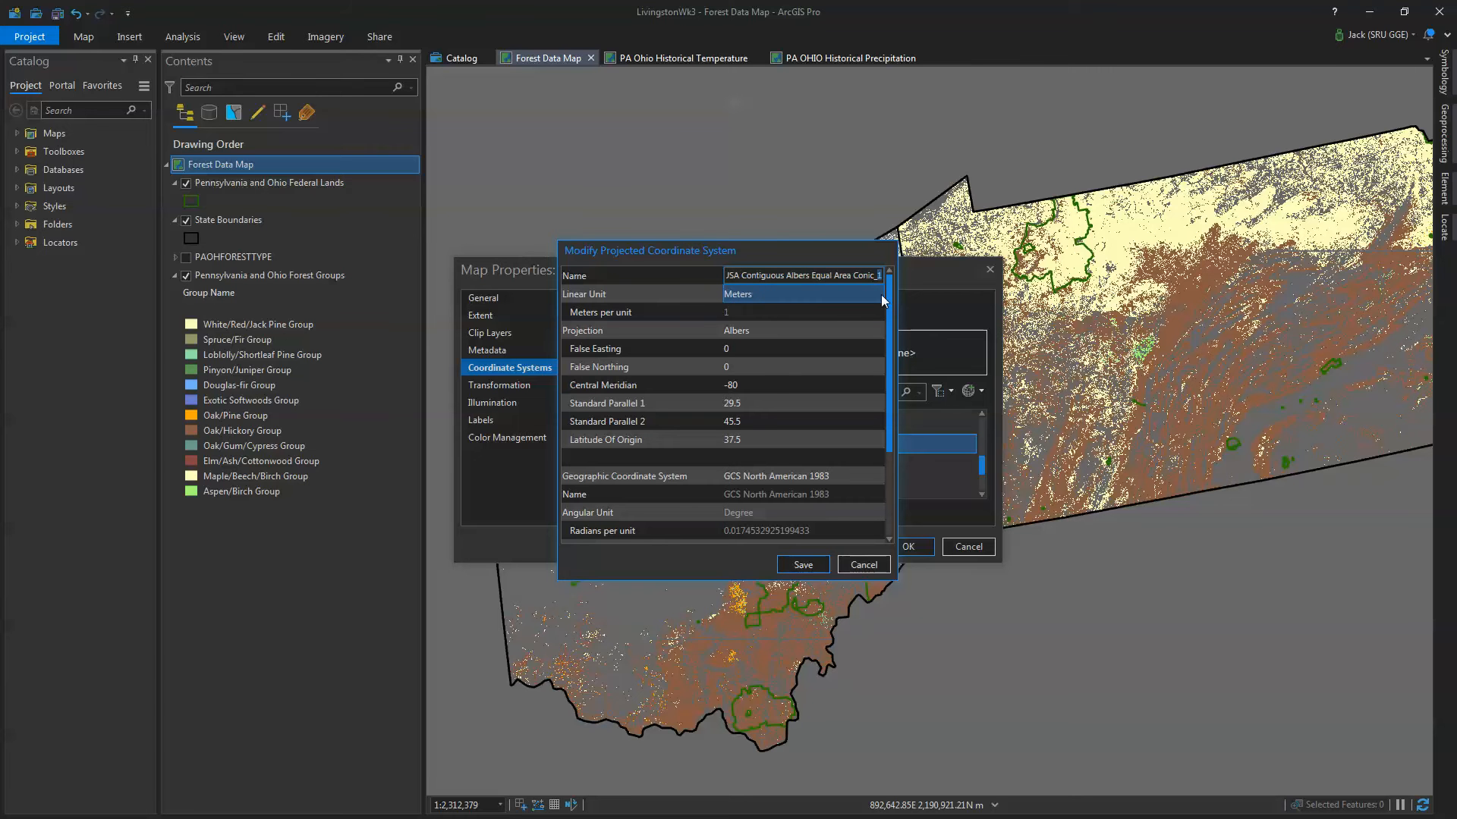
pyautogui.write('PENN OHIO')
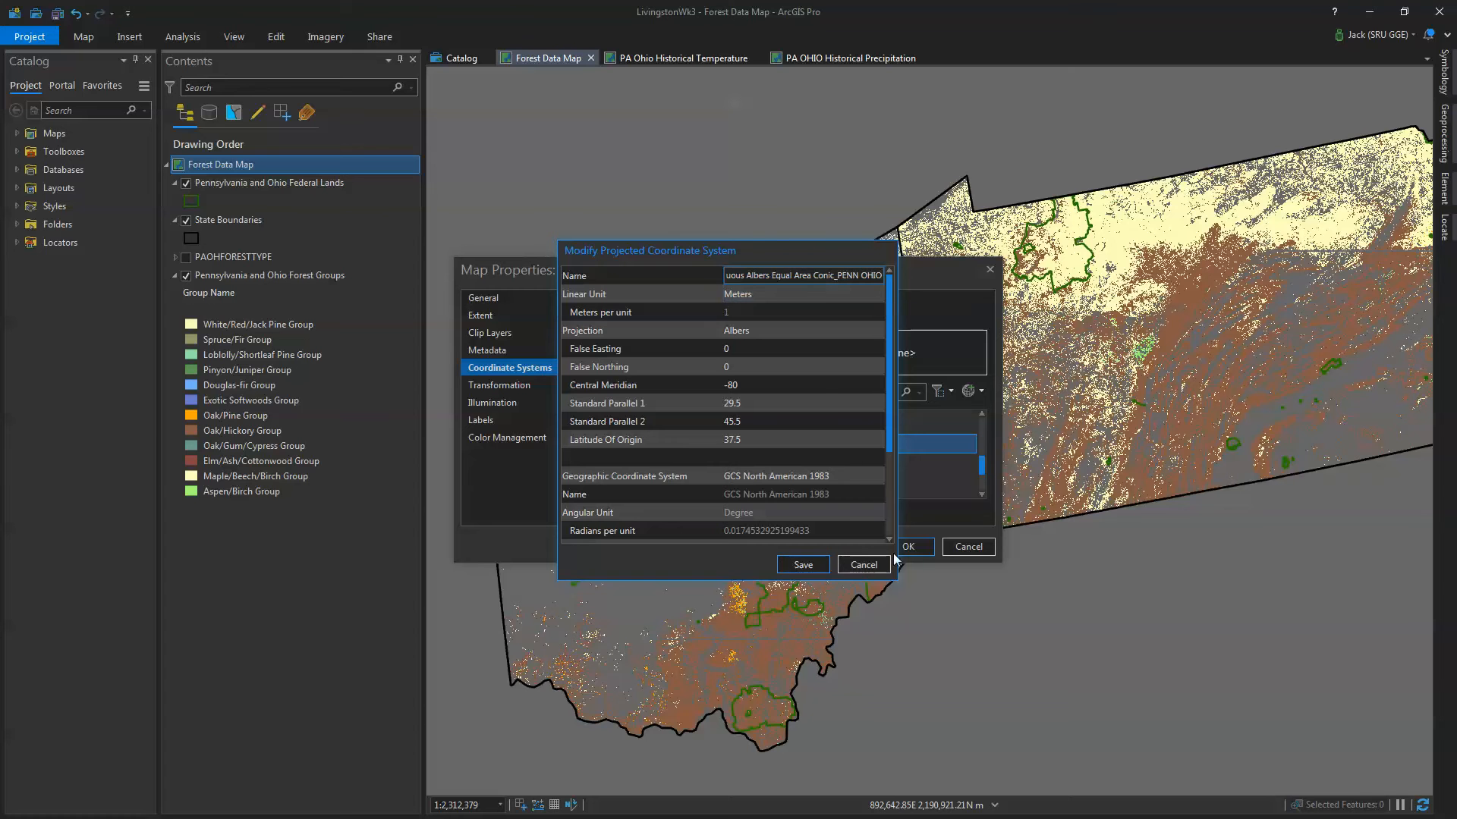
pyautogui.click(803, 565)
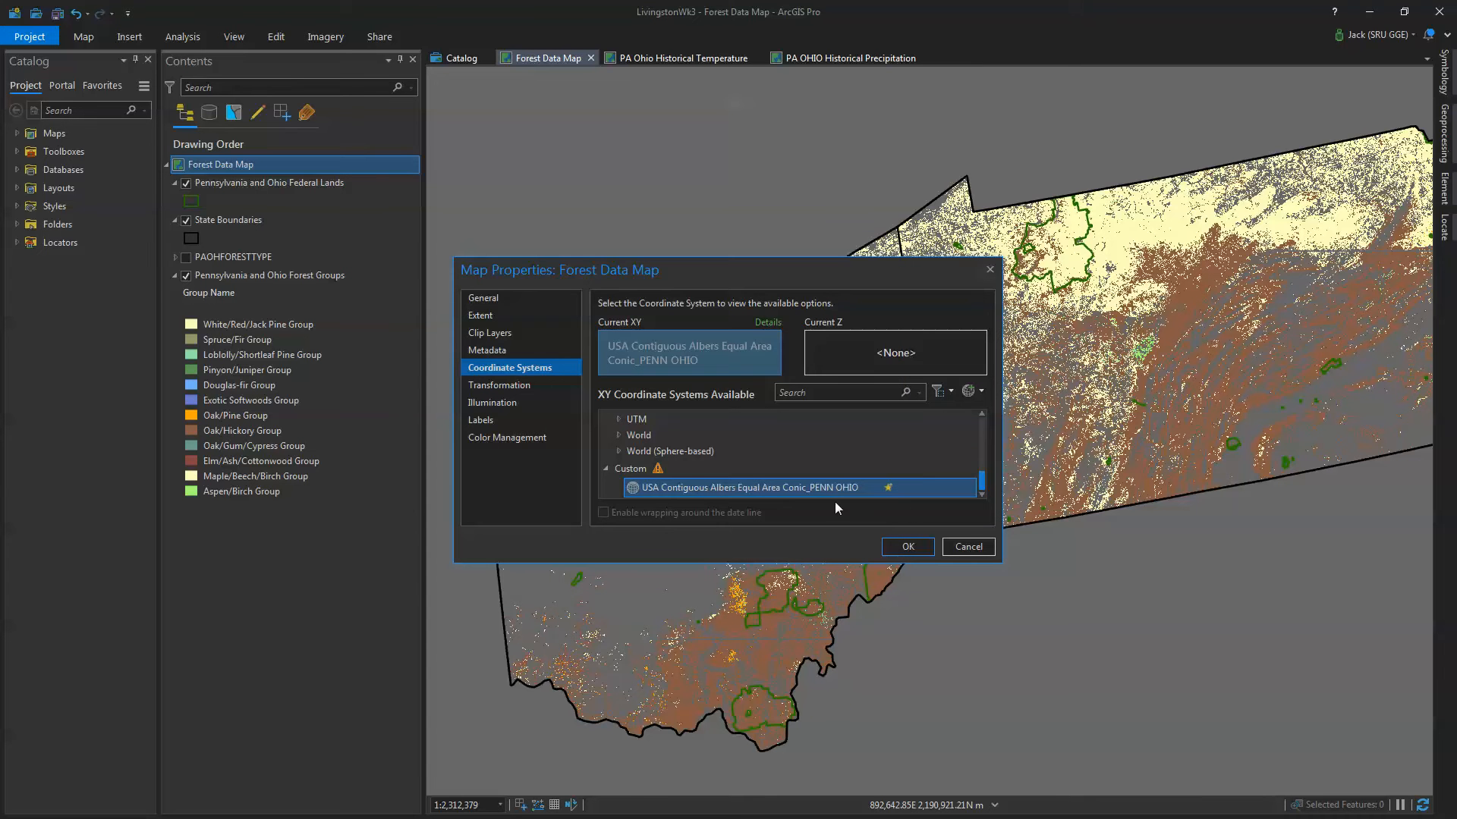
# - Add the custom PENN OHIO coordinate system to favorites and apply it to the Forest Data Map
pyautogui.moveTo(658, 470)
pyautogui.rightClick(708, 489)
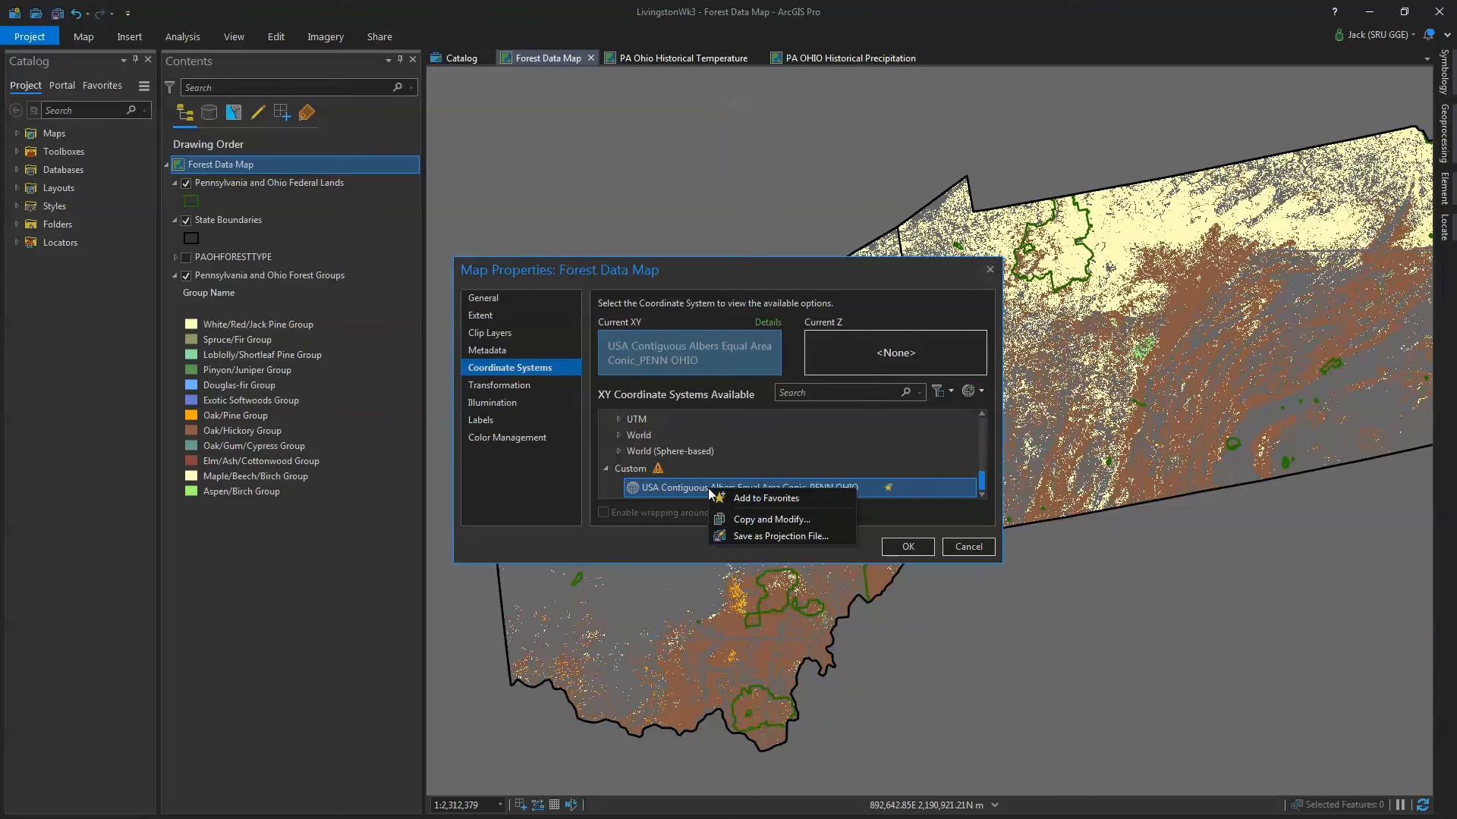
pyautogui.click(762, 500)
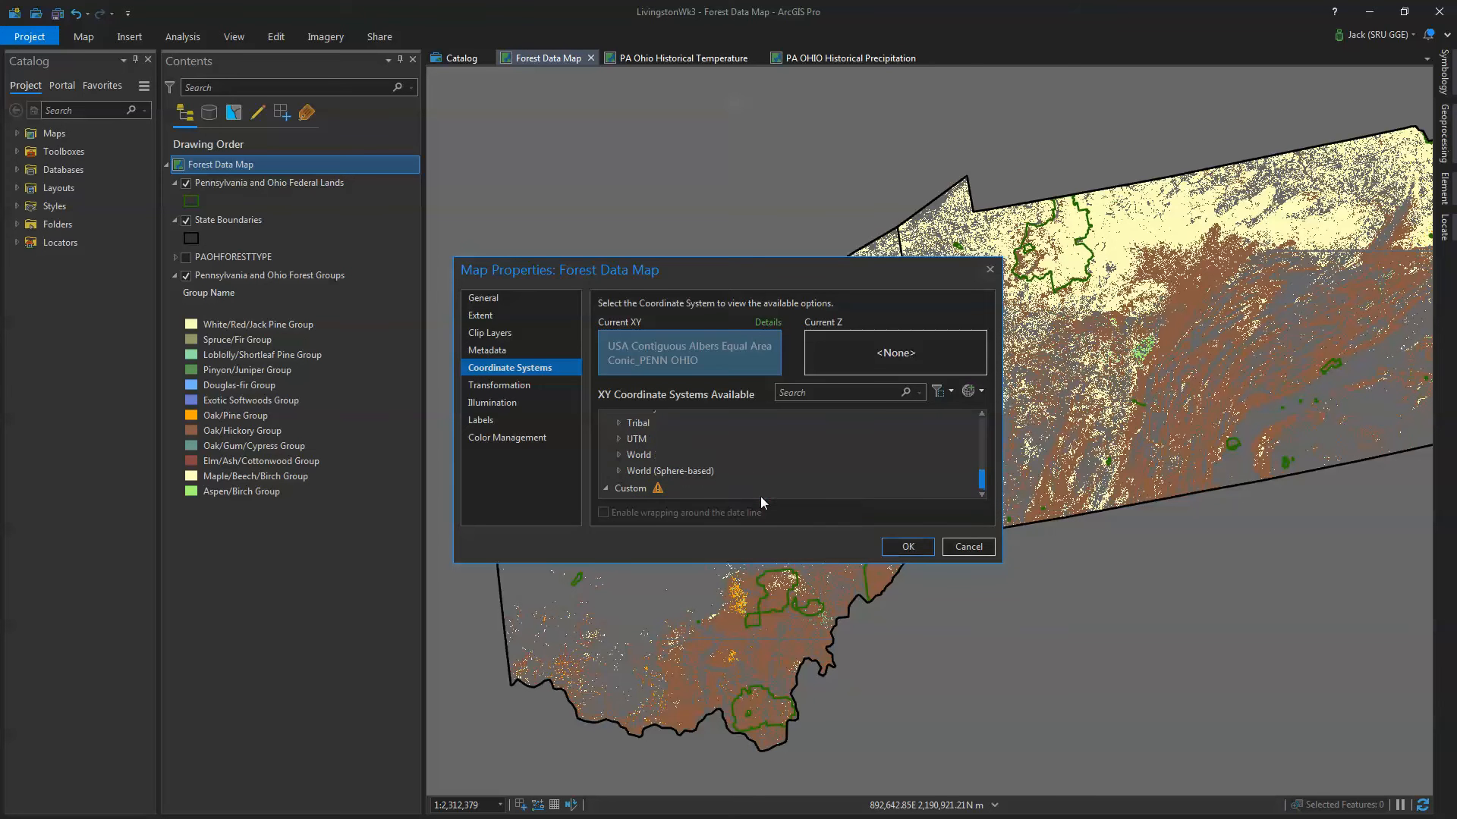
pyautogui.click(906, 548)
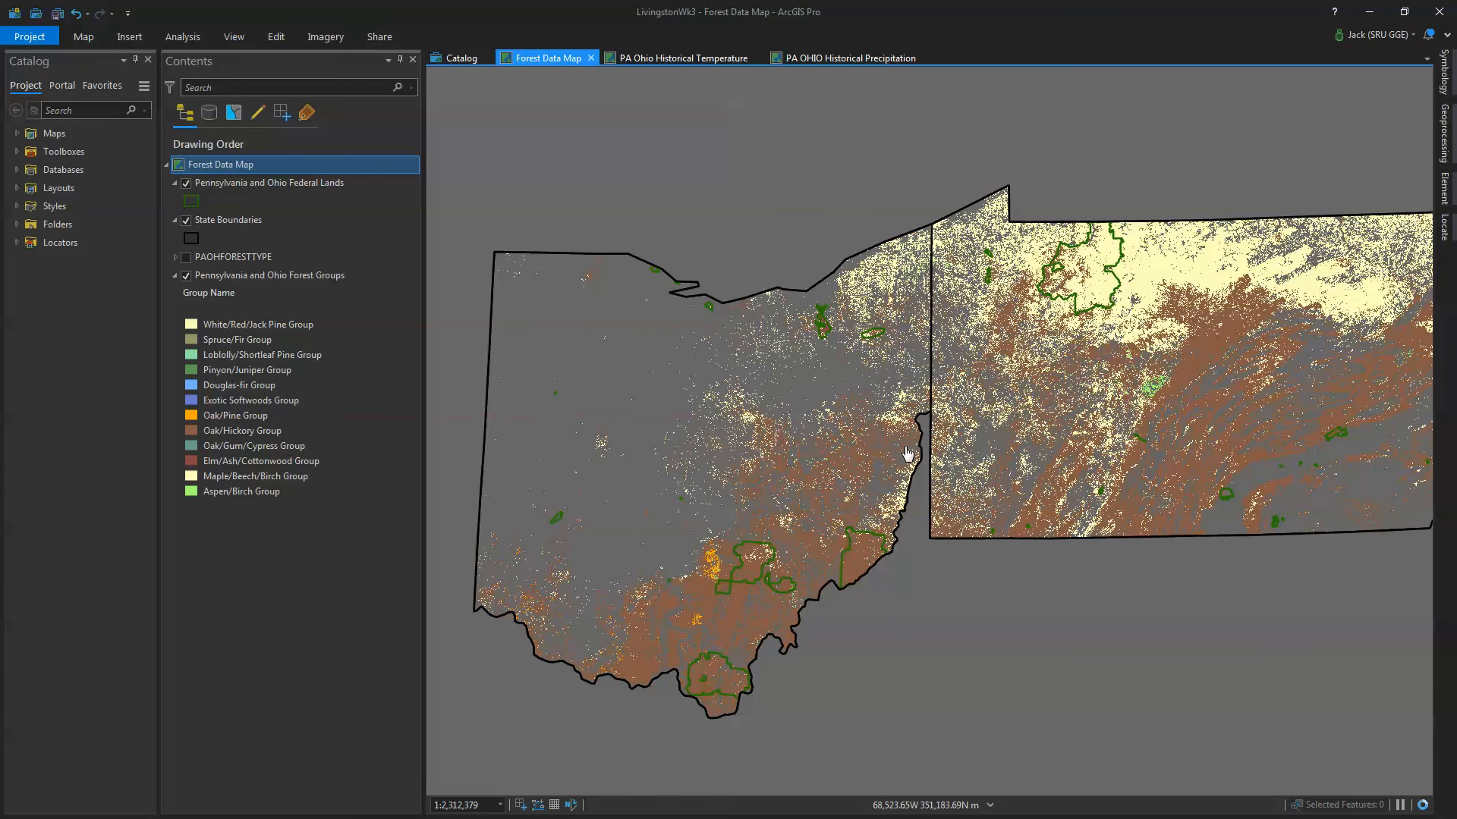
# - Set the Forest Data Map's display scale to 1:2,500,000
pyautogui.moveTo(979, 430); pyautogui.dragTo(940, 425)
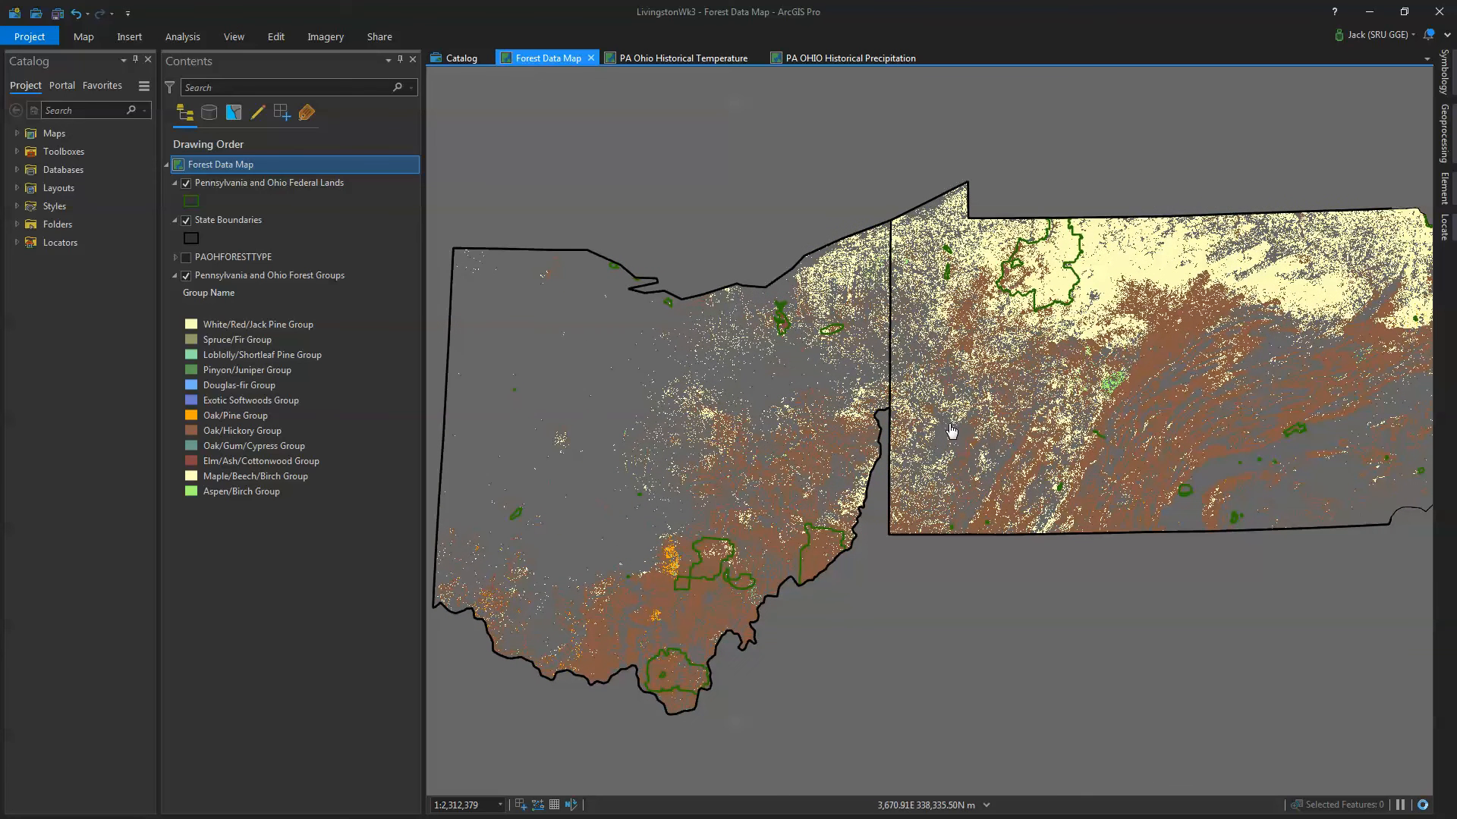
pyautogui.click(481, 805)
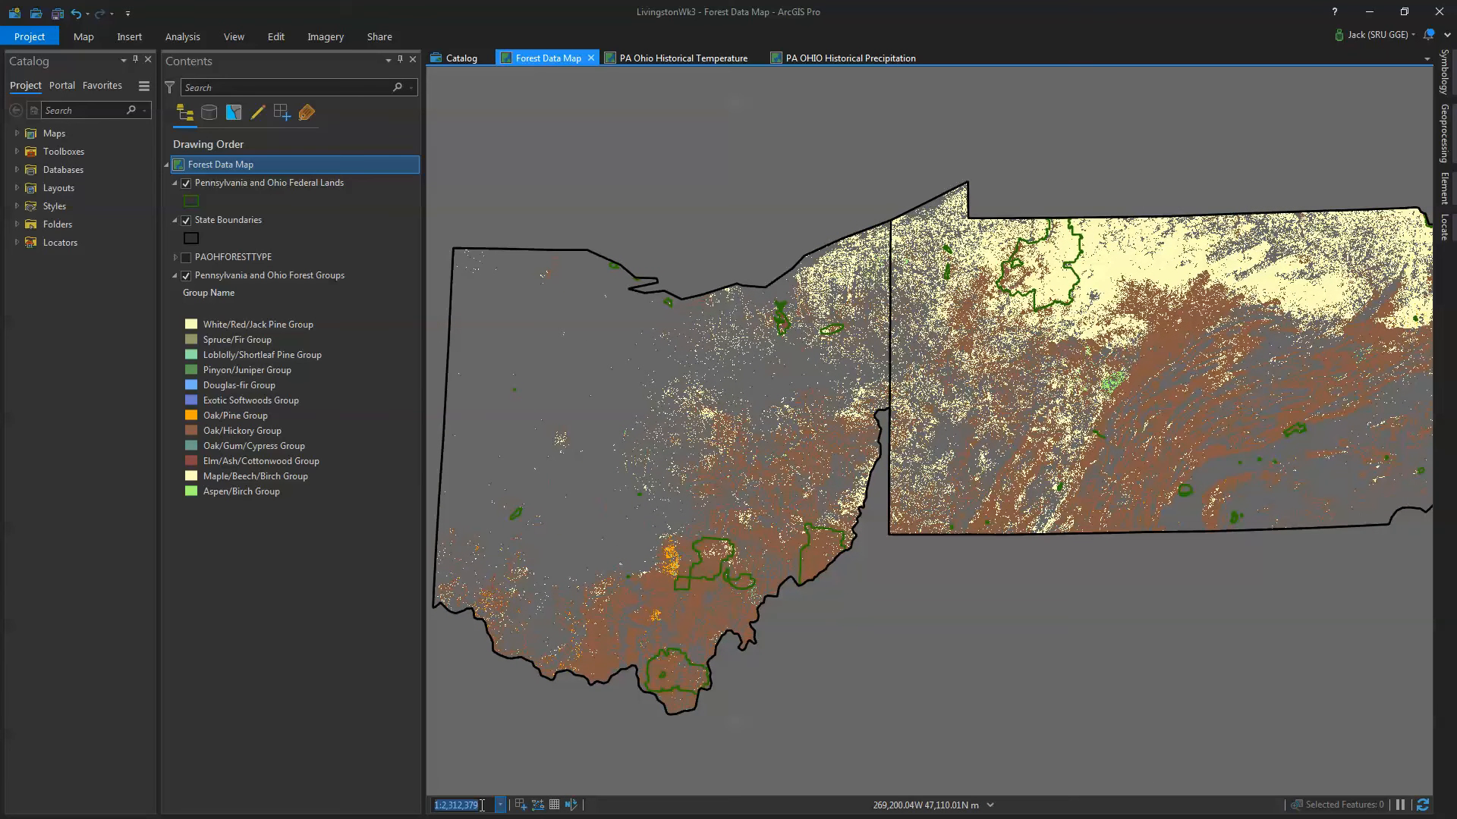
pyautogui.write('2500000')
pyautogui.press('Return')
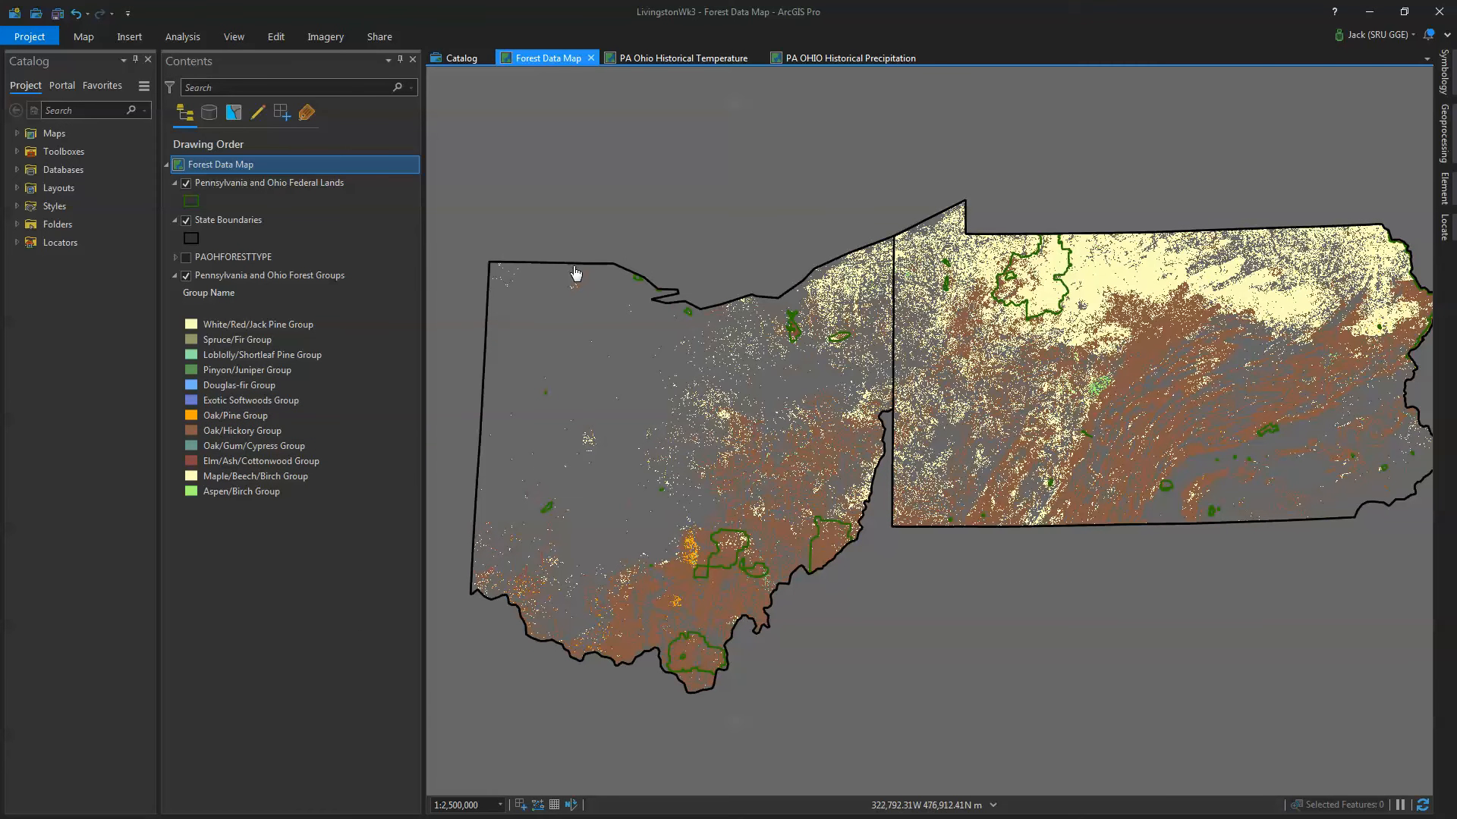
# - Set the PA Ohio Historical Temperature map's coordinate system to the favorite USA Contiguous Albers Equal Area Conic_PENN OHIO
pyautogui.click(669, 59)
pyautogui.rightClick(669, 61)
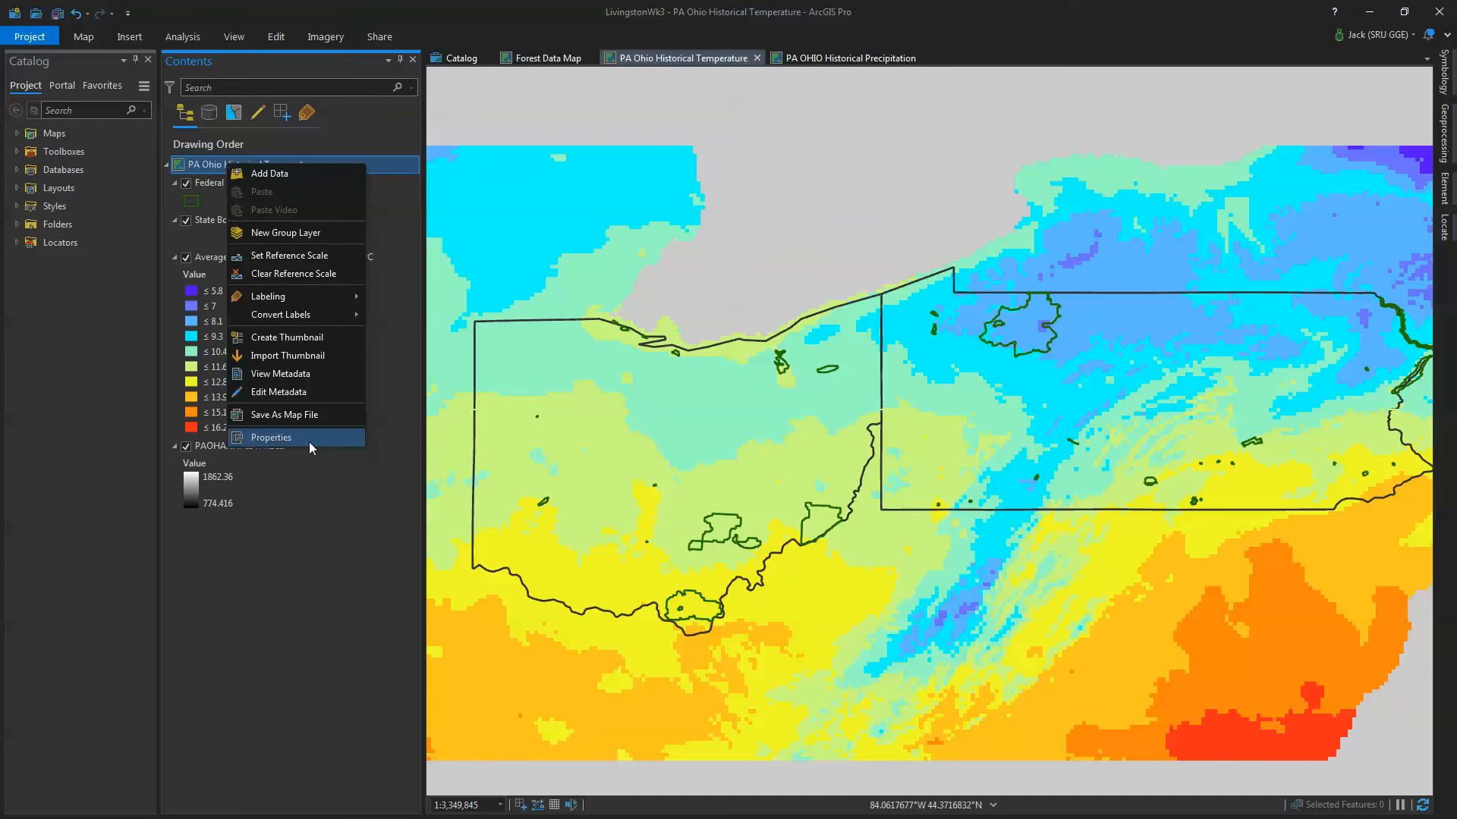
pyautogui.click(275, 437)
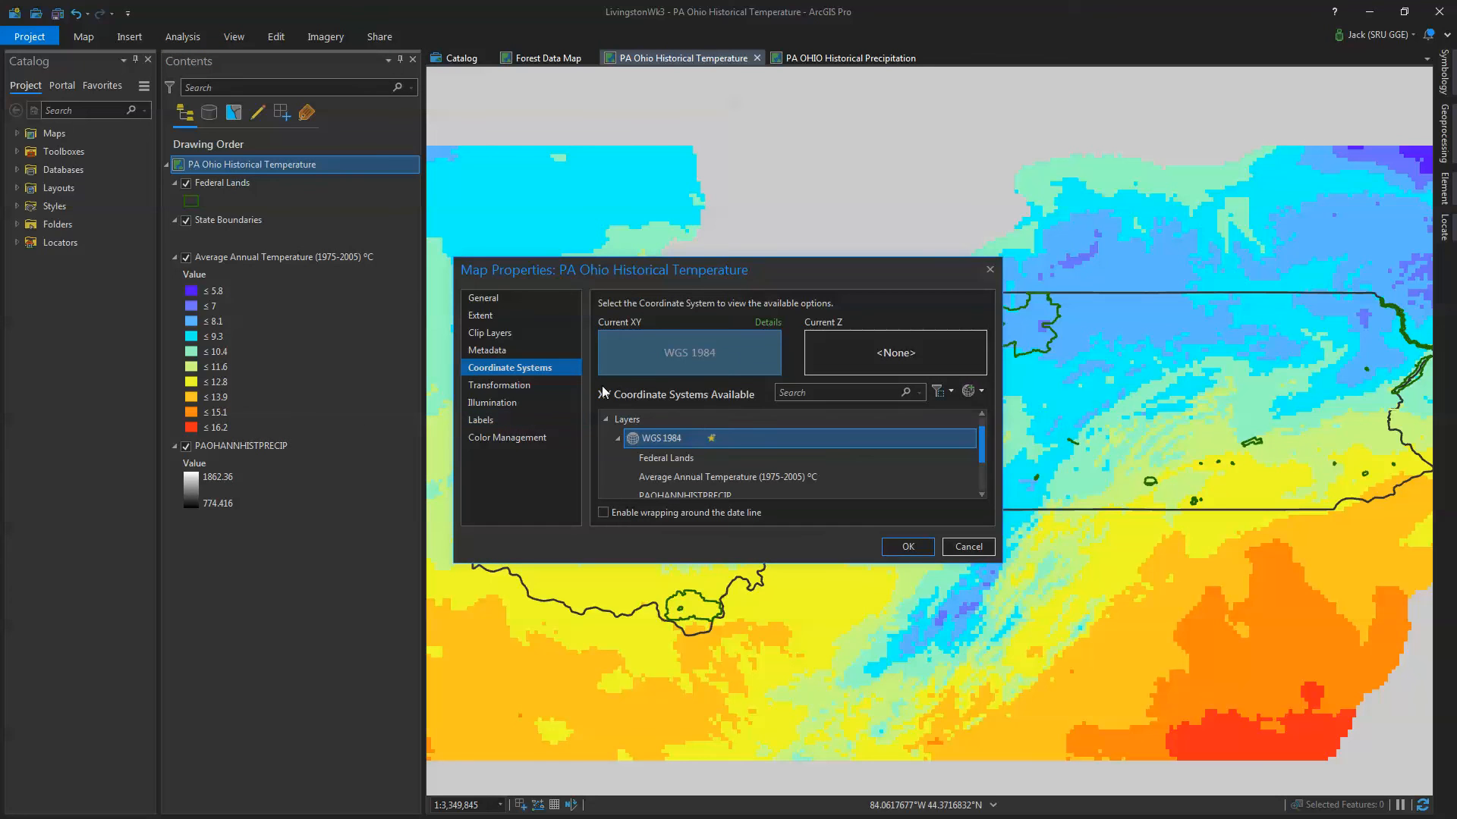
pyautogui.scroll(2, 987, 443)
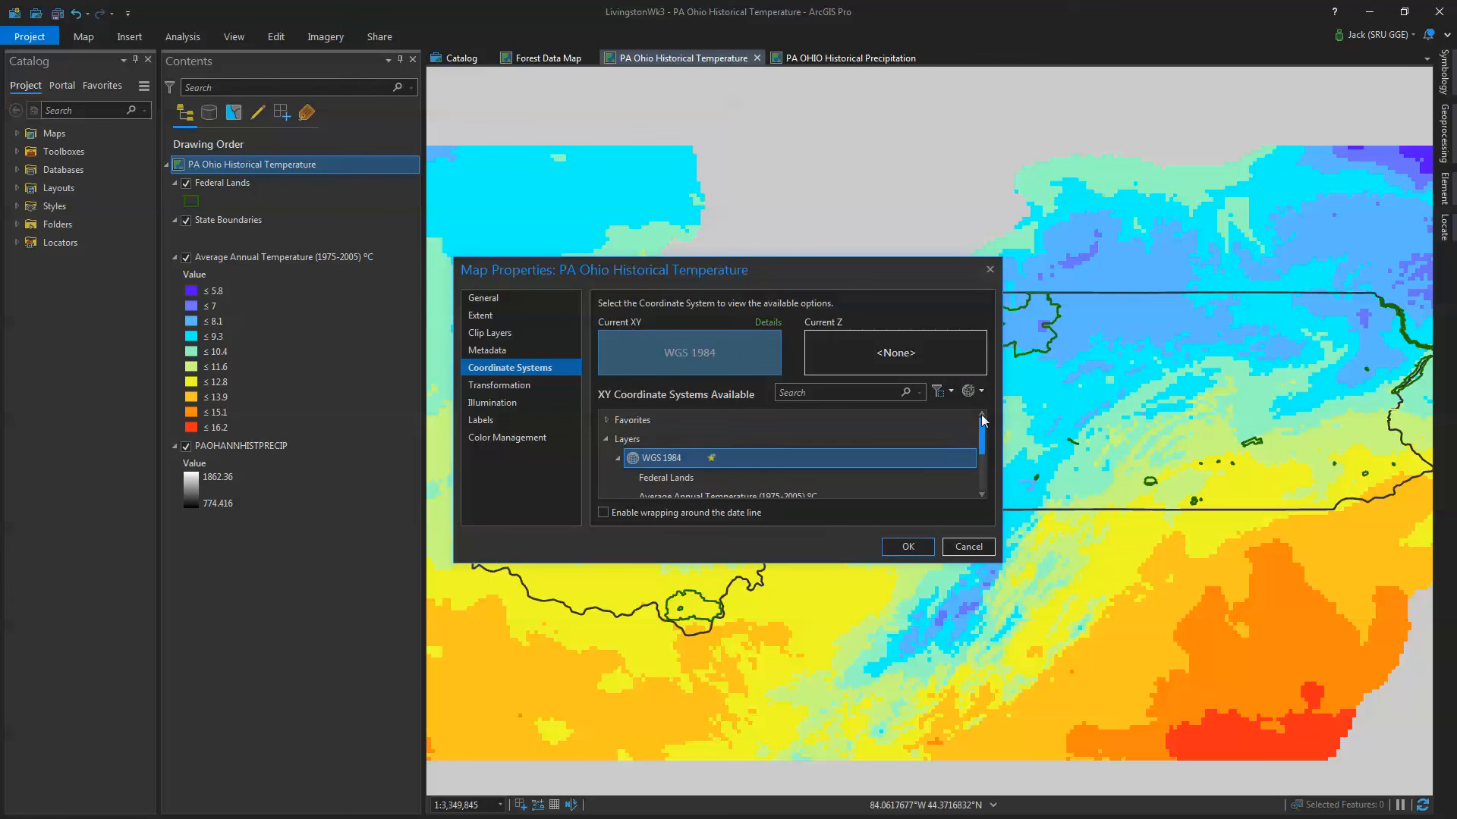
pyautogui.click(608, 420)
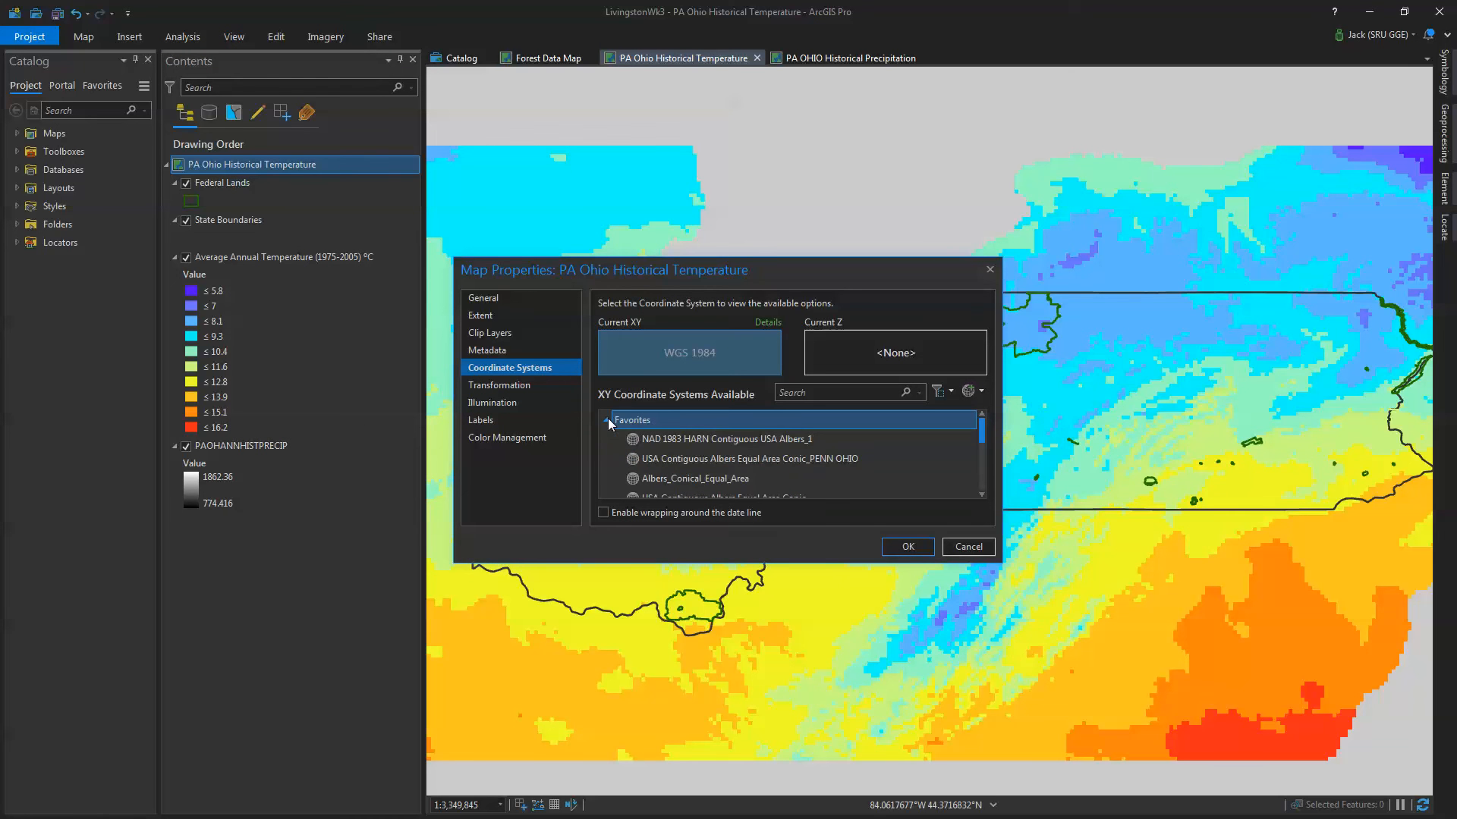
pyautogui.click(807, 458)
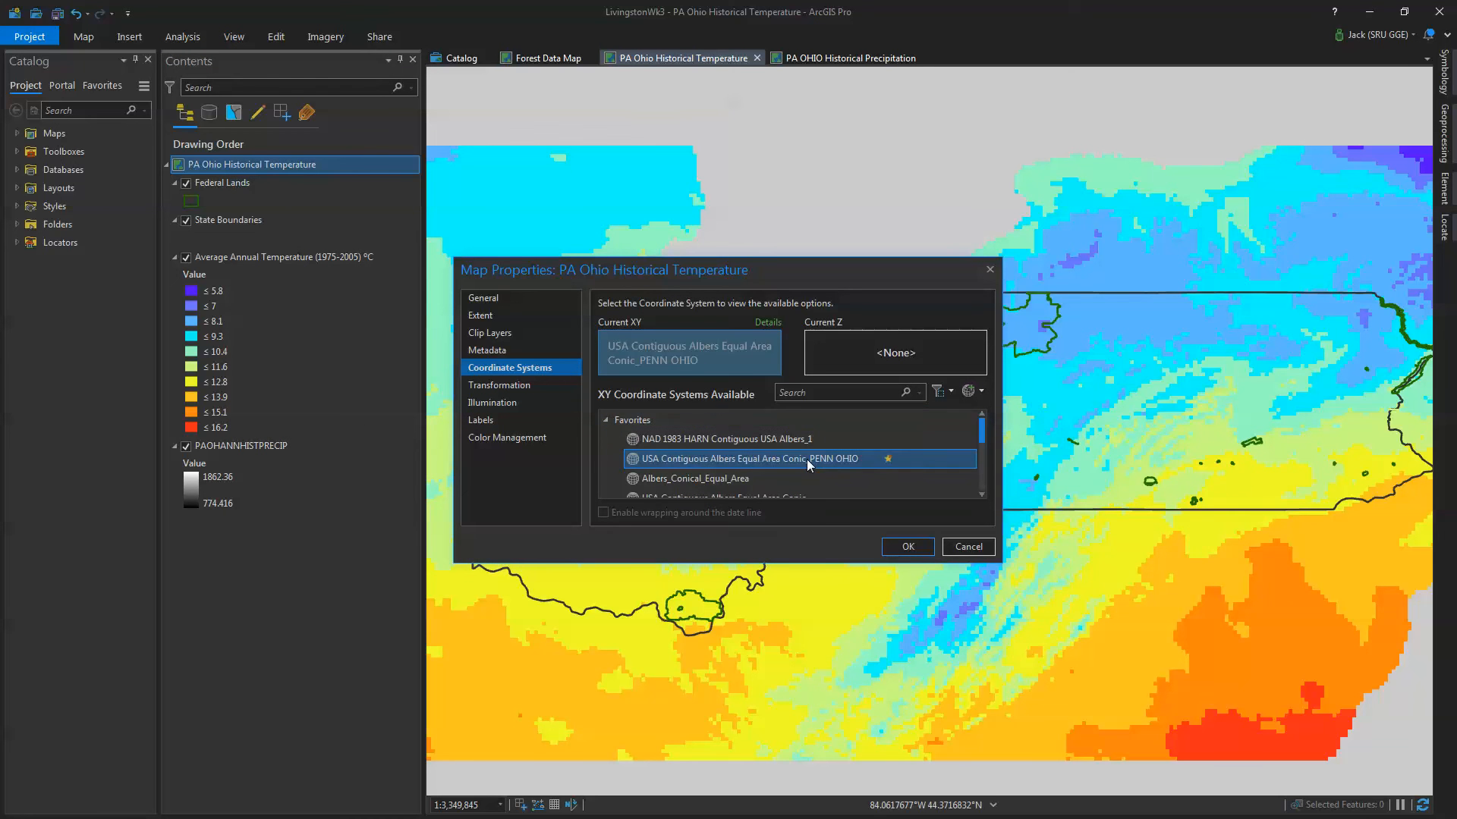
pyautogui.click(908, 548)
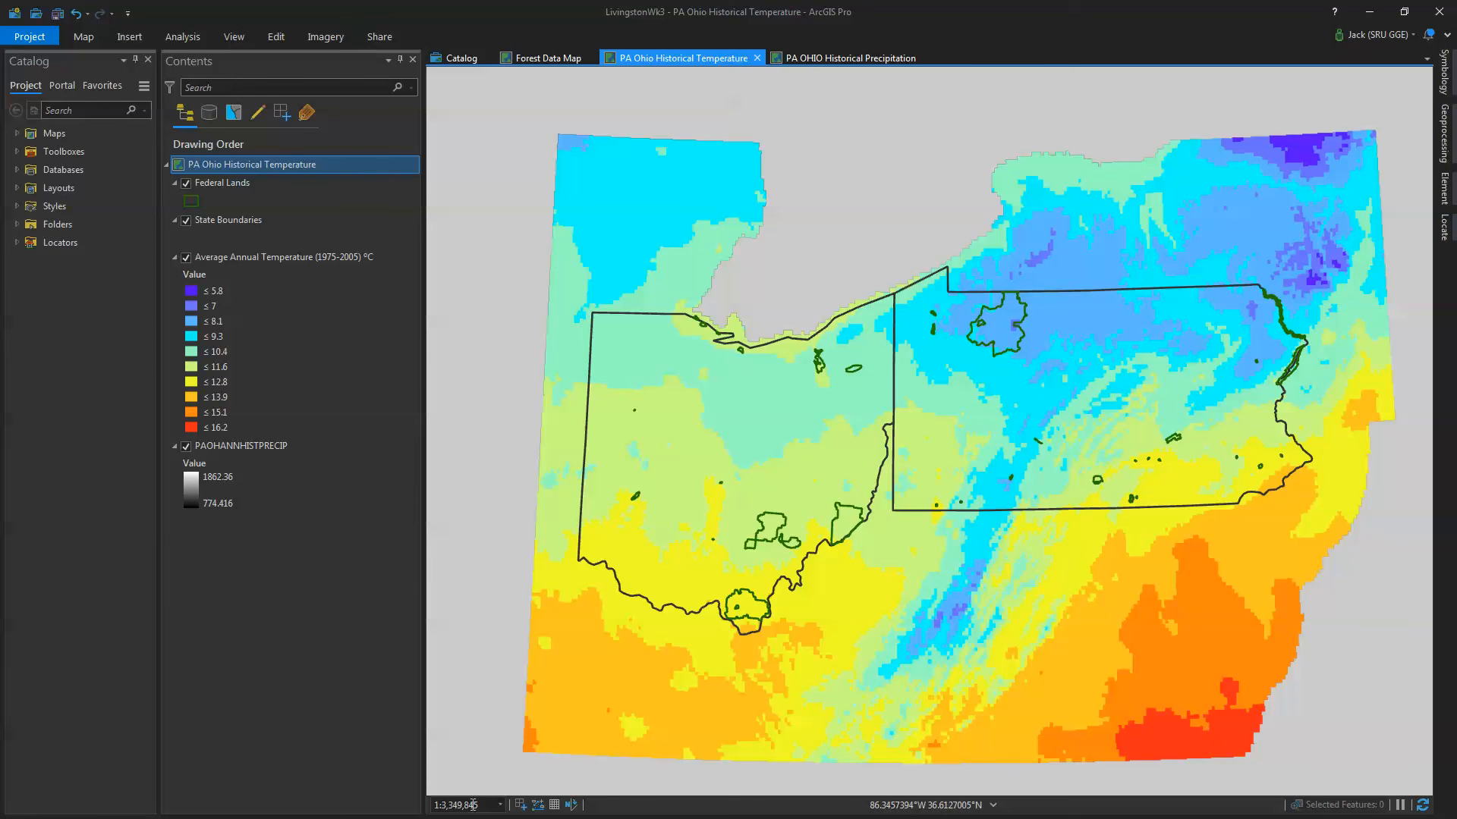
# - Set the PA OHIO Historical Precipitation map's coordinate system to the favorite USA Contiguous Albers Equal Area Conic_PENN OHIO
pyautogui.click(811, 60)
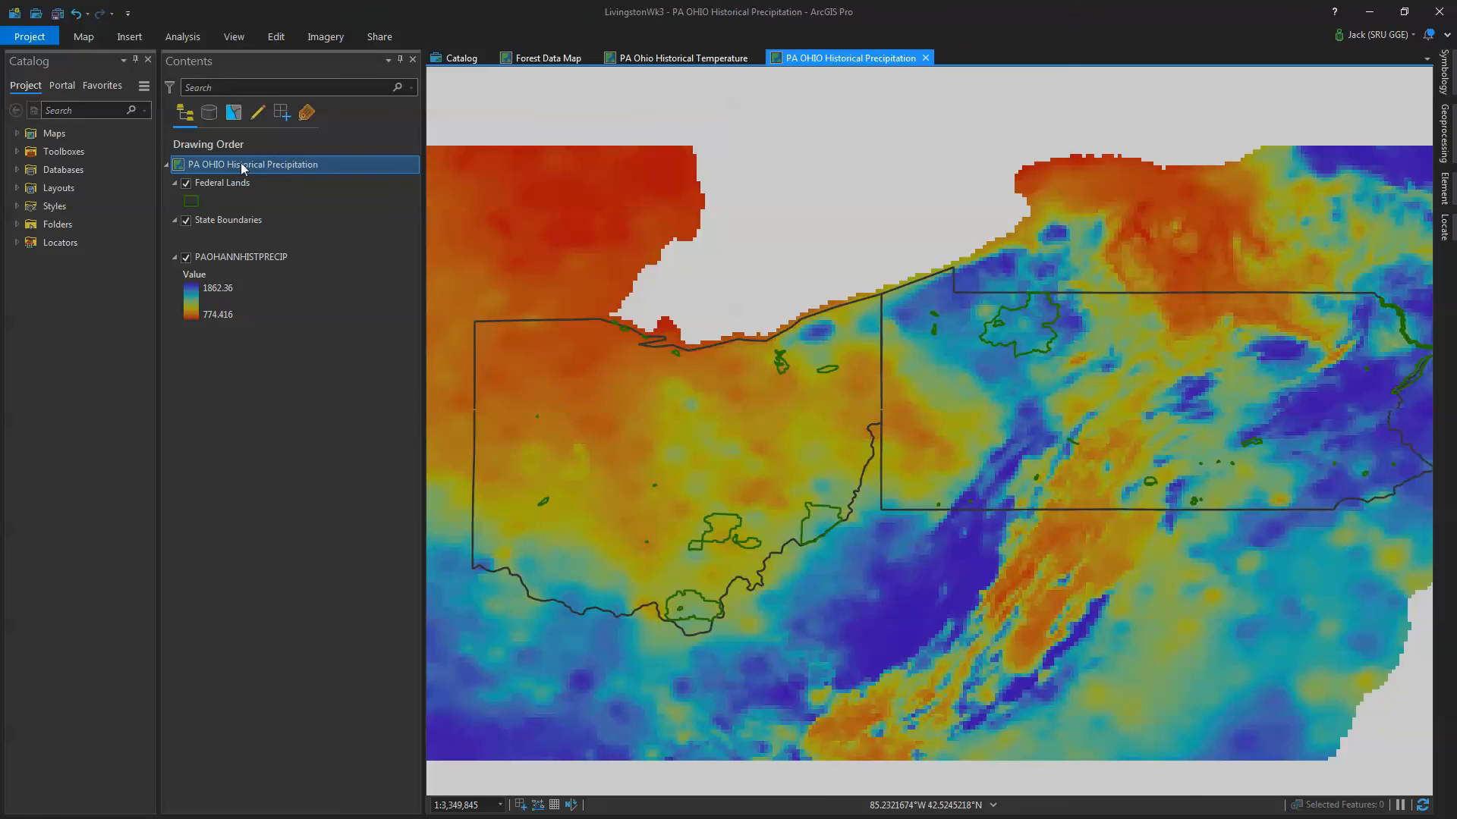
pyautogui.rightClick(243, 167)
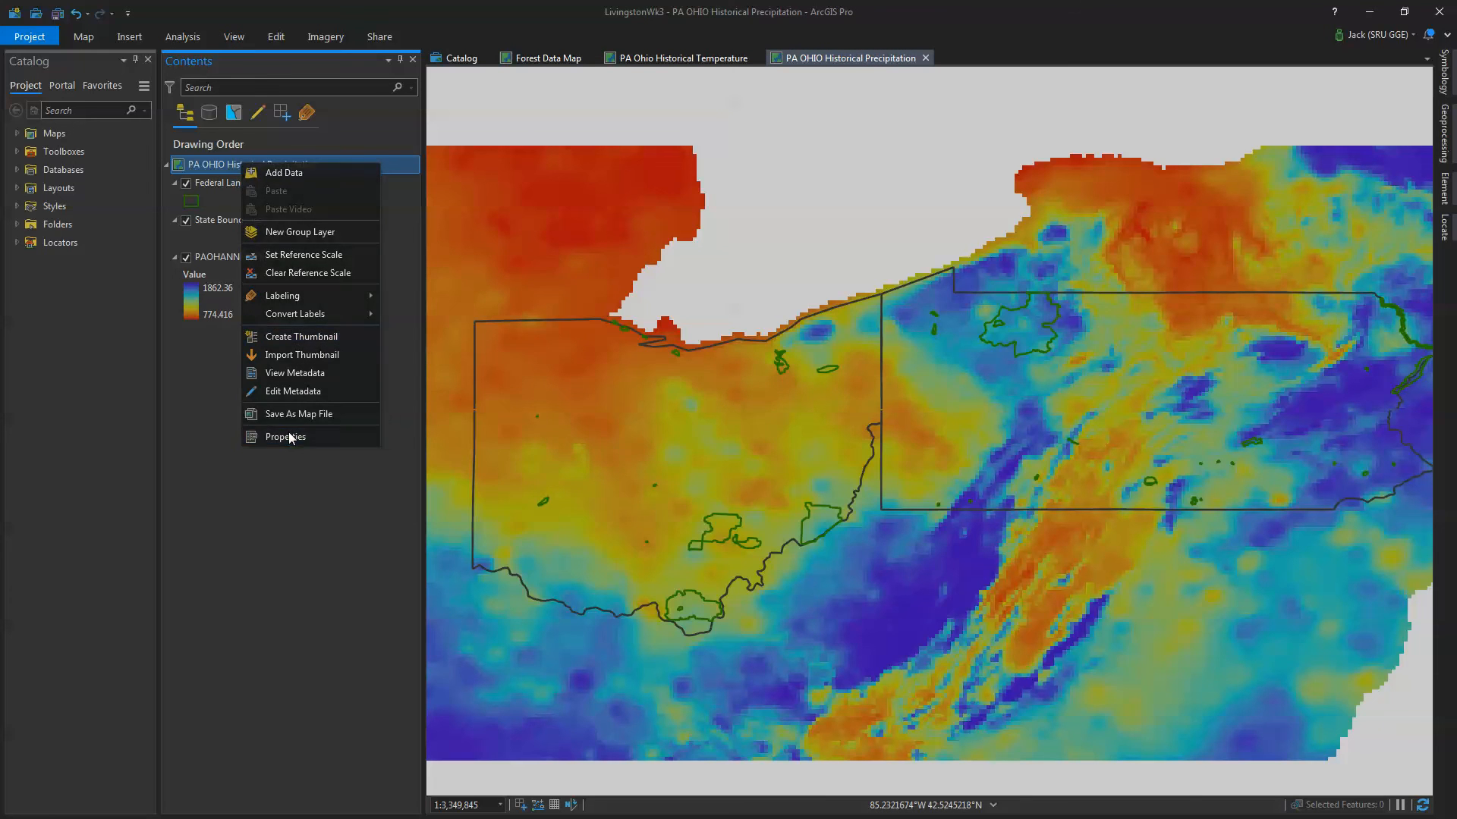
pyautogui.click(285, 437)
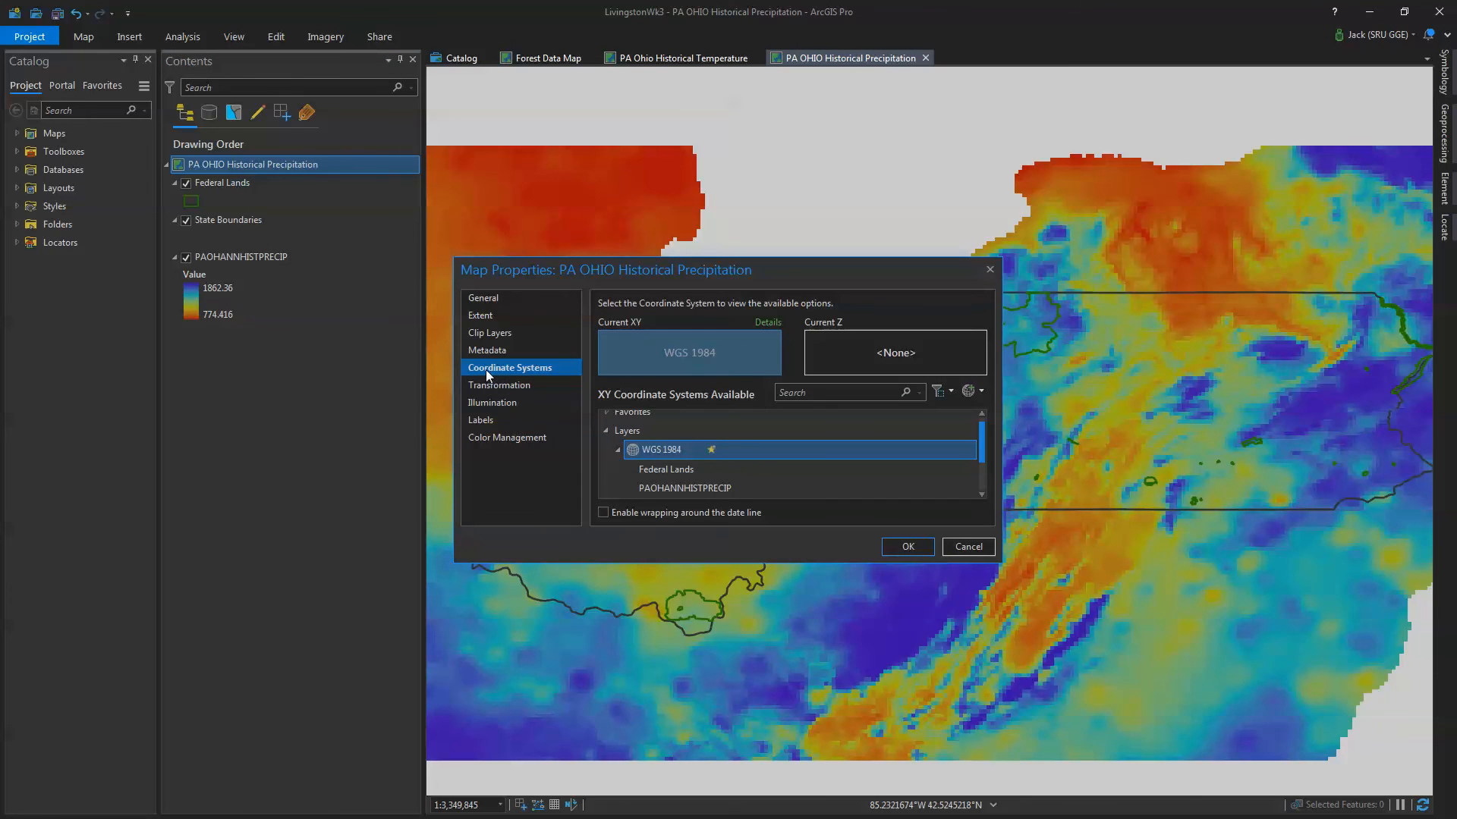
pyautogui.scroll(1, 843, 434)
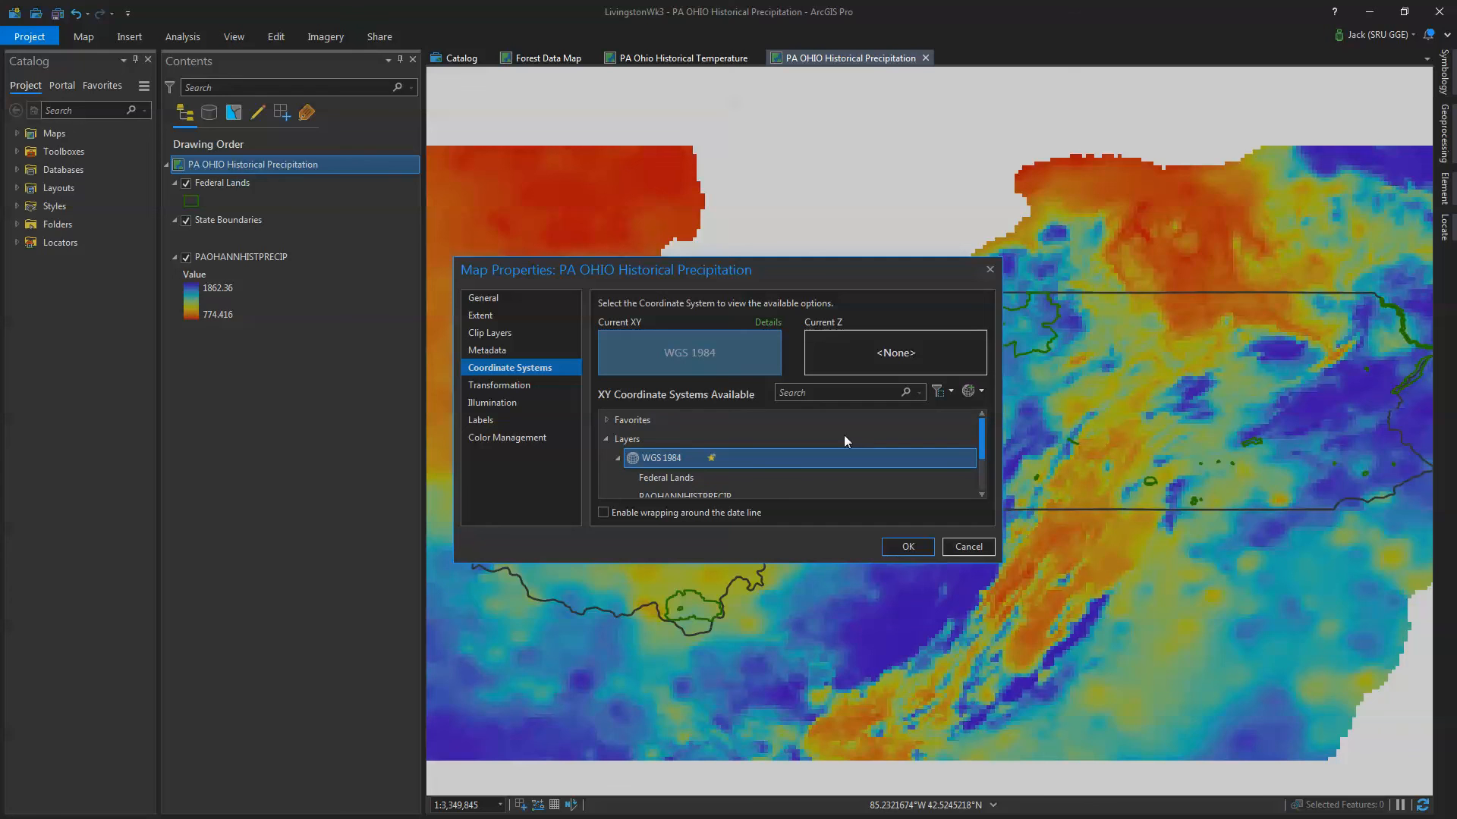
pyautogui.click(609, 420)
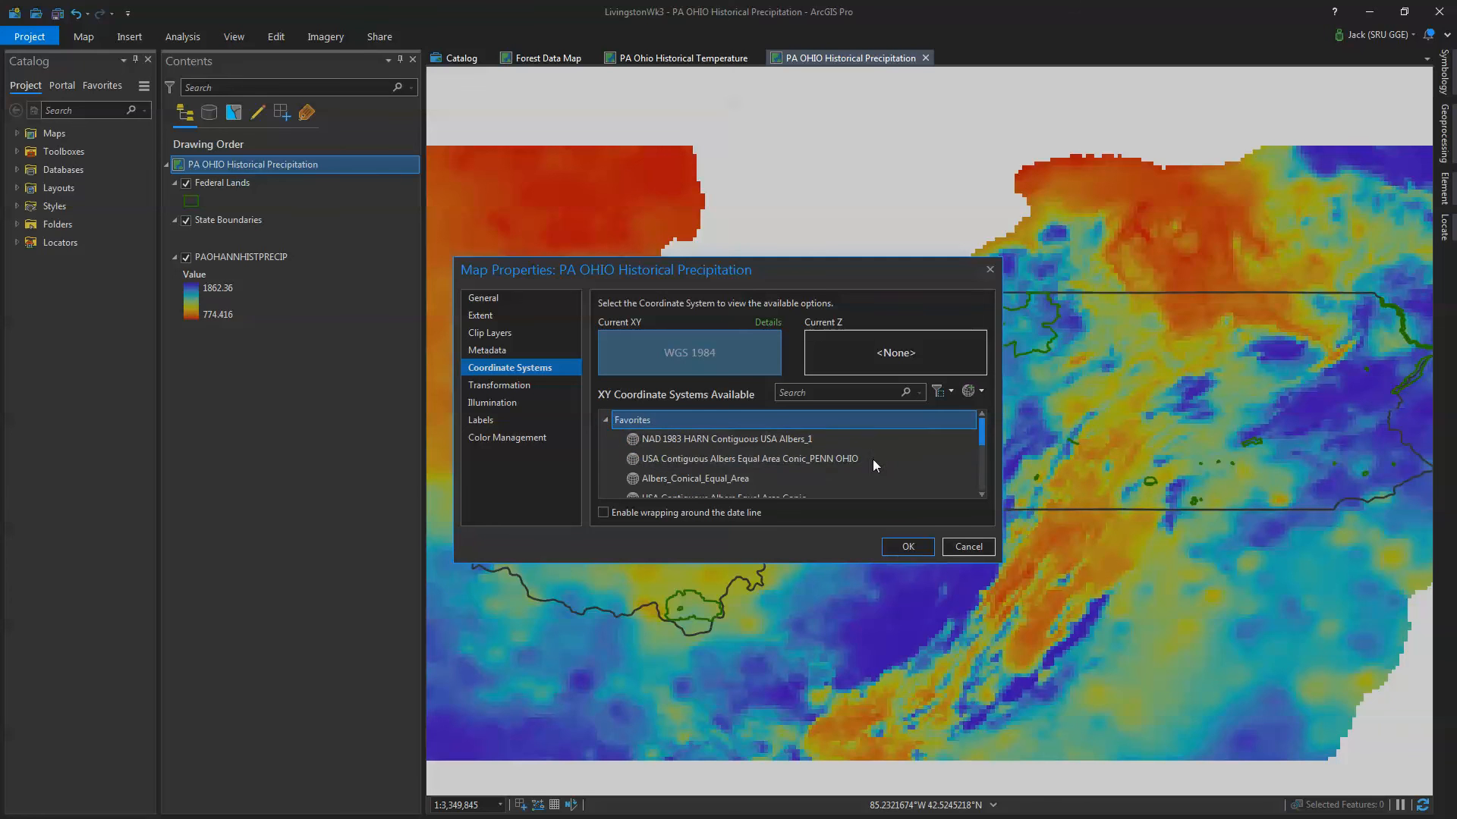
pyautogui.click(852, 458)
pyautogui.click(909, 547)
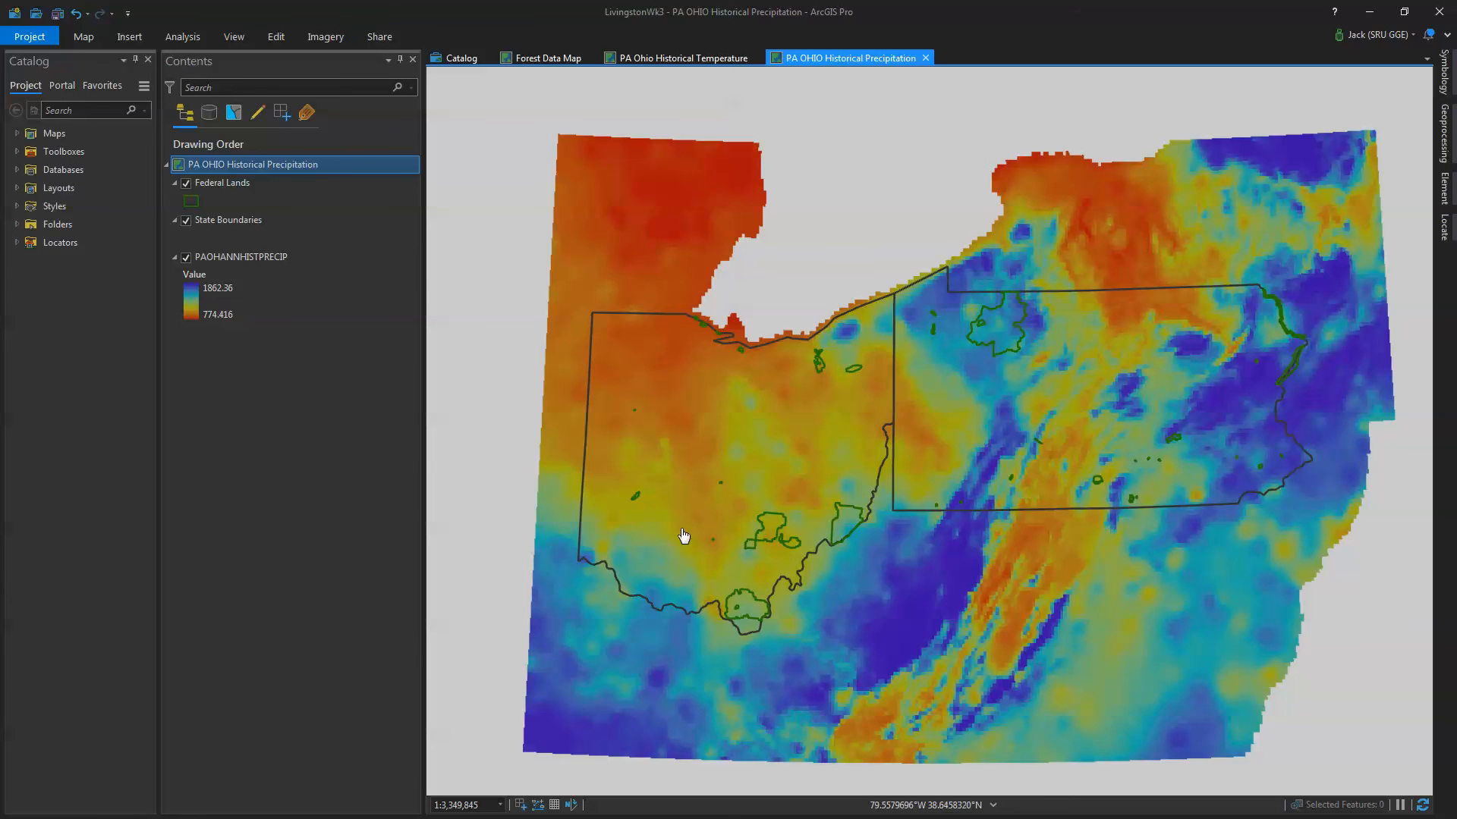
# - Clip the PA OHIO Historical Precipitation map to the outline of the State Boundaries features and increase the clip border's line width
pyautogui.rightClick(243, 160)
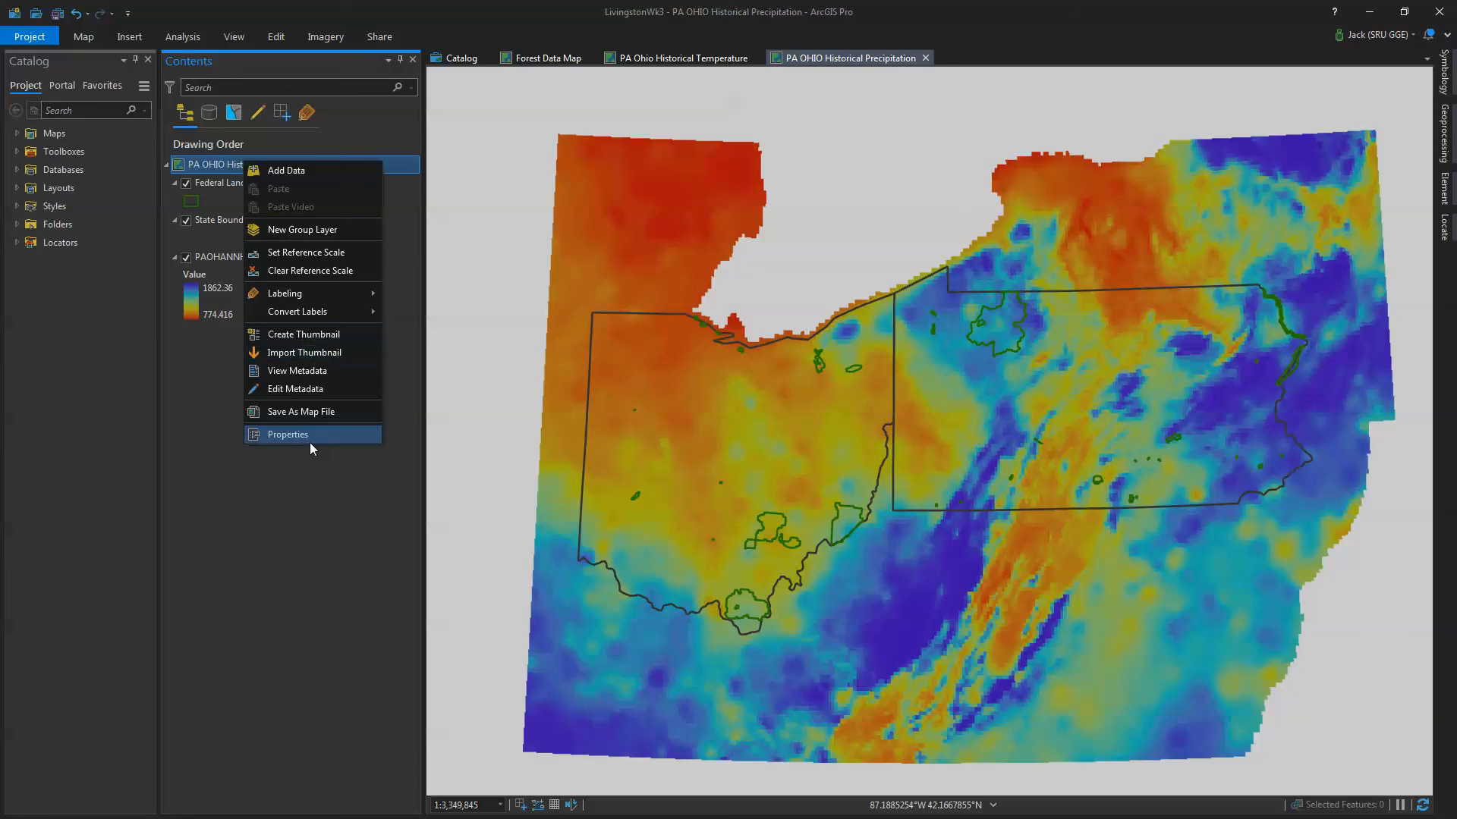
pyautogui.click(296, 437)
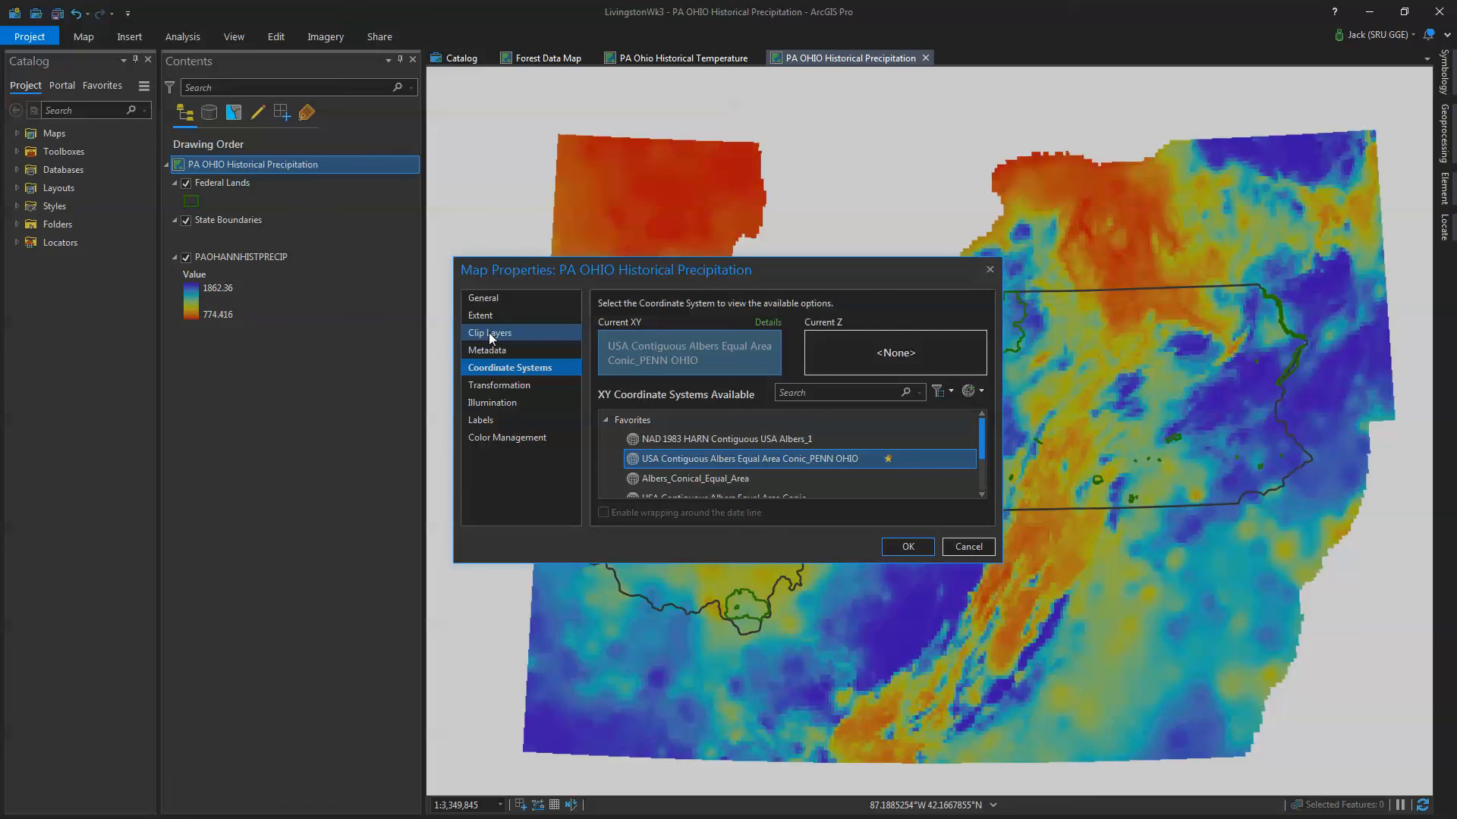
pyautogui.click(488, 333)
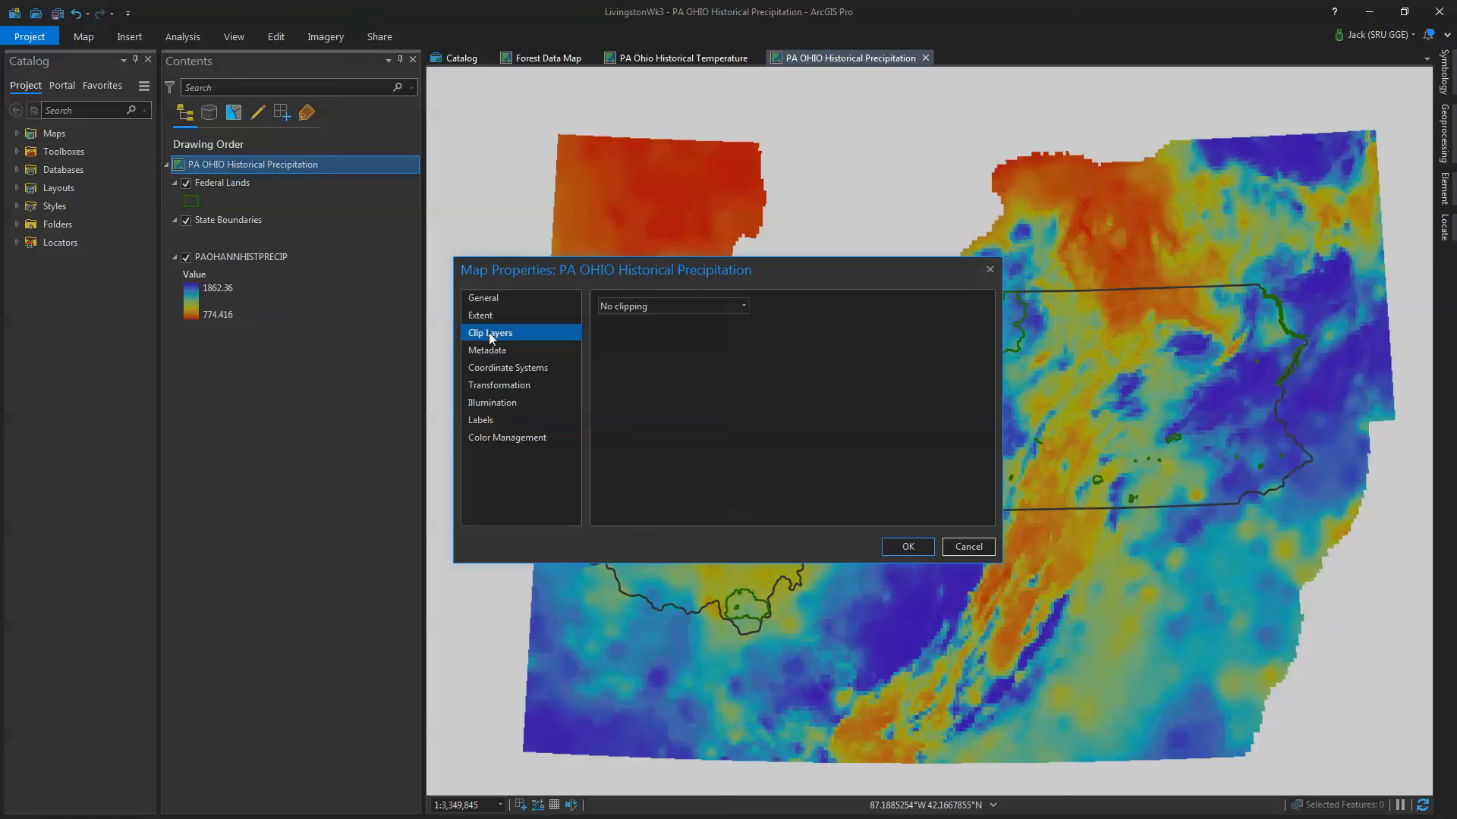
pyautogui.click(743, 306)
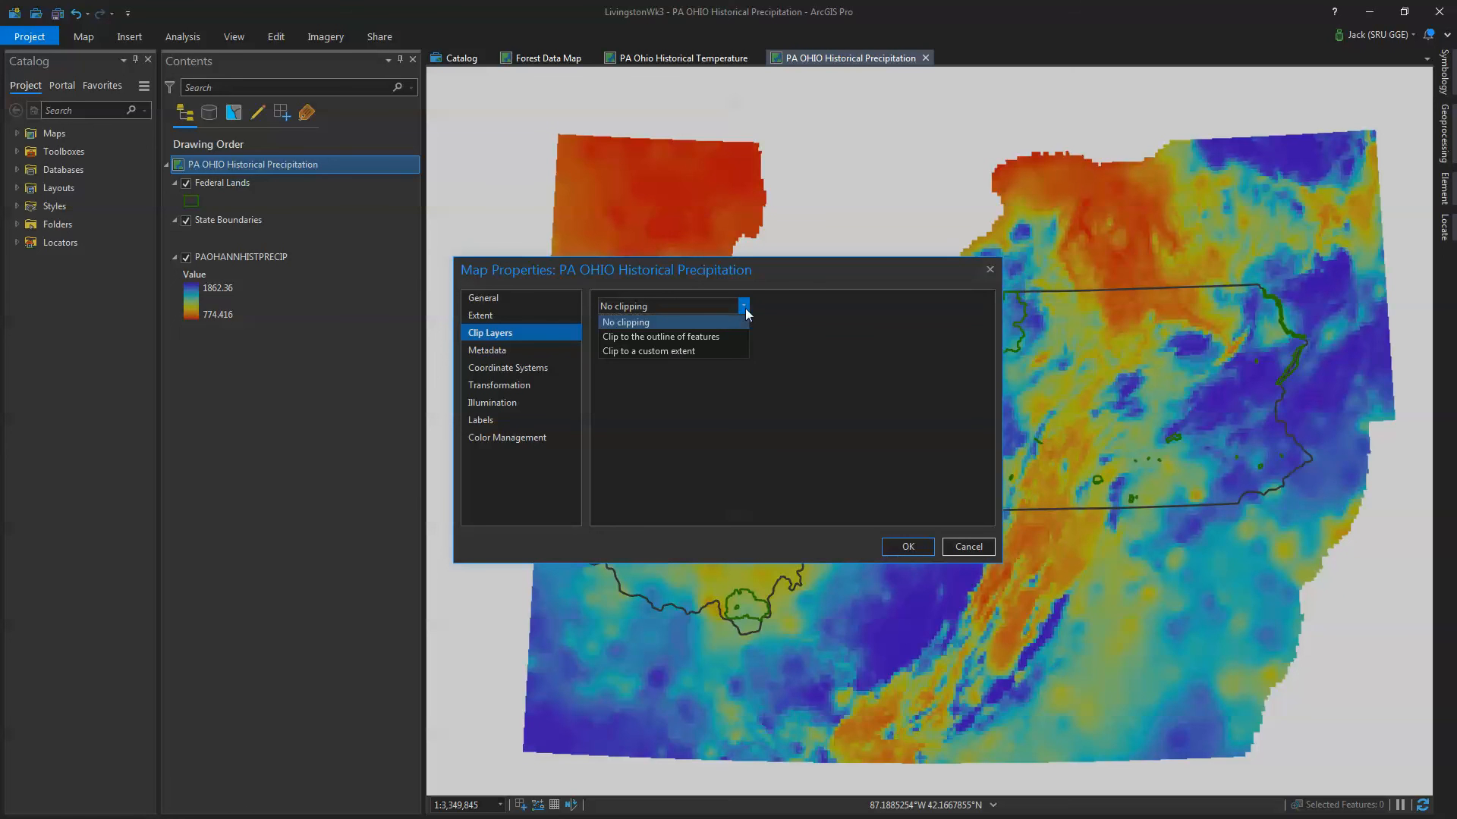
pyautogui.click(660, 336)
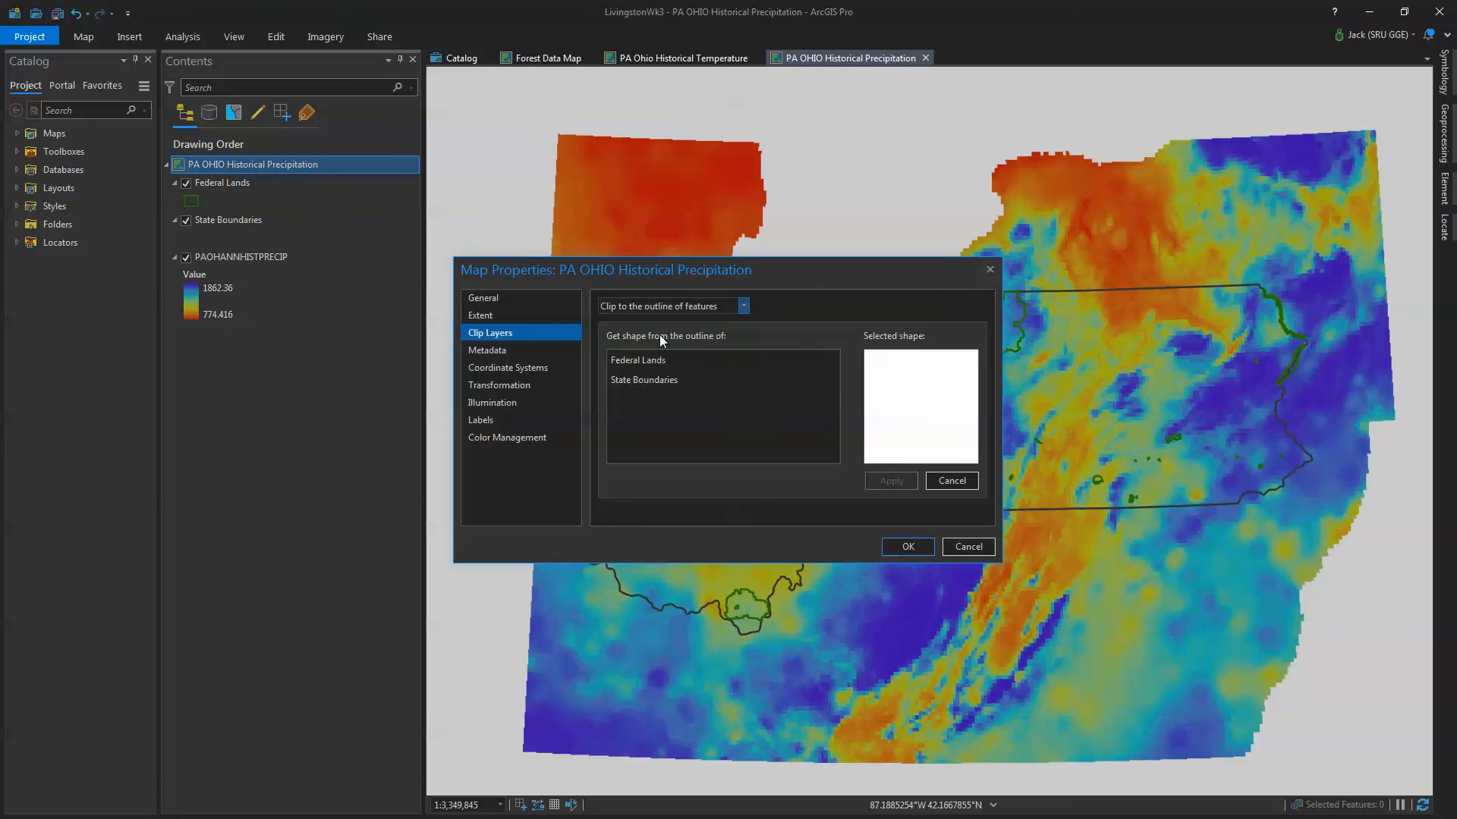
pyautogui.click(639, 381)
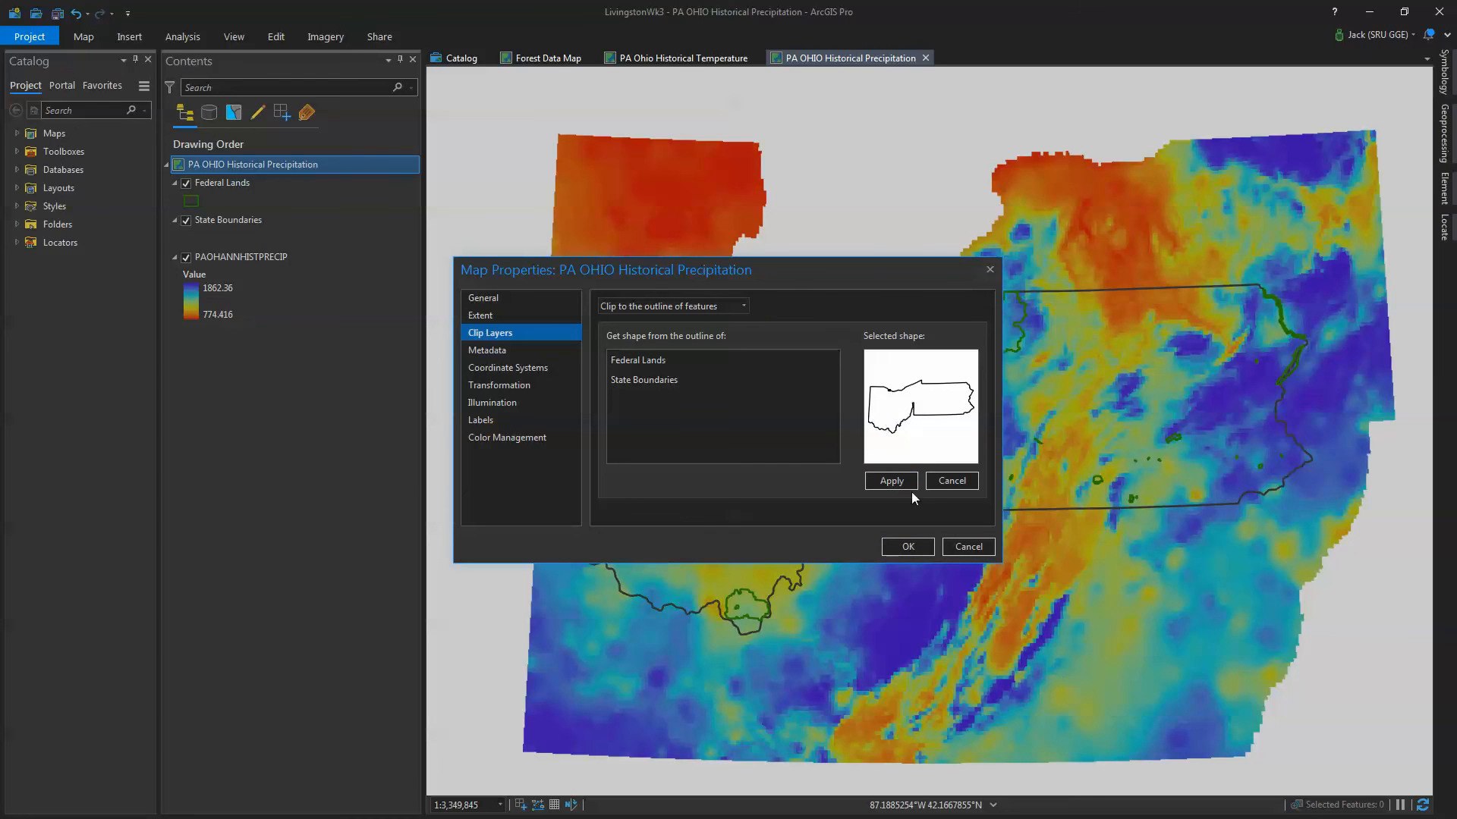
pyautogui.click(889, 482)
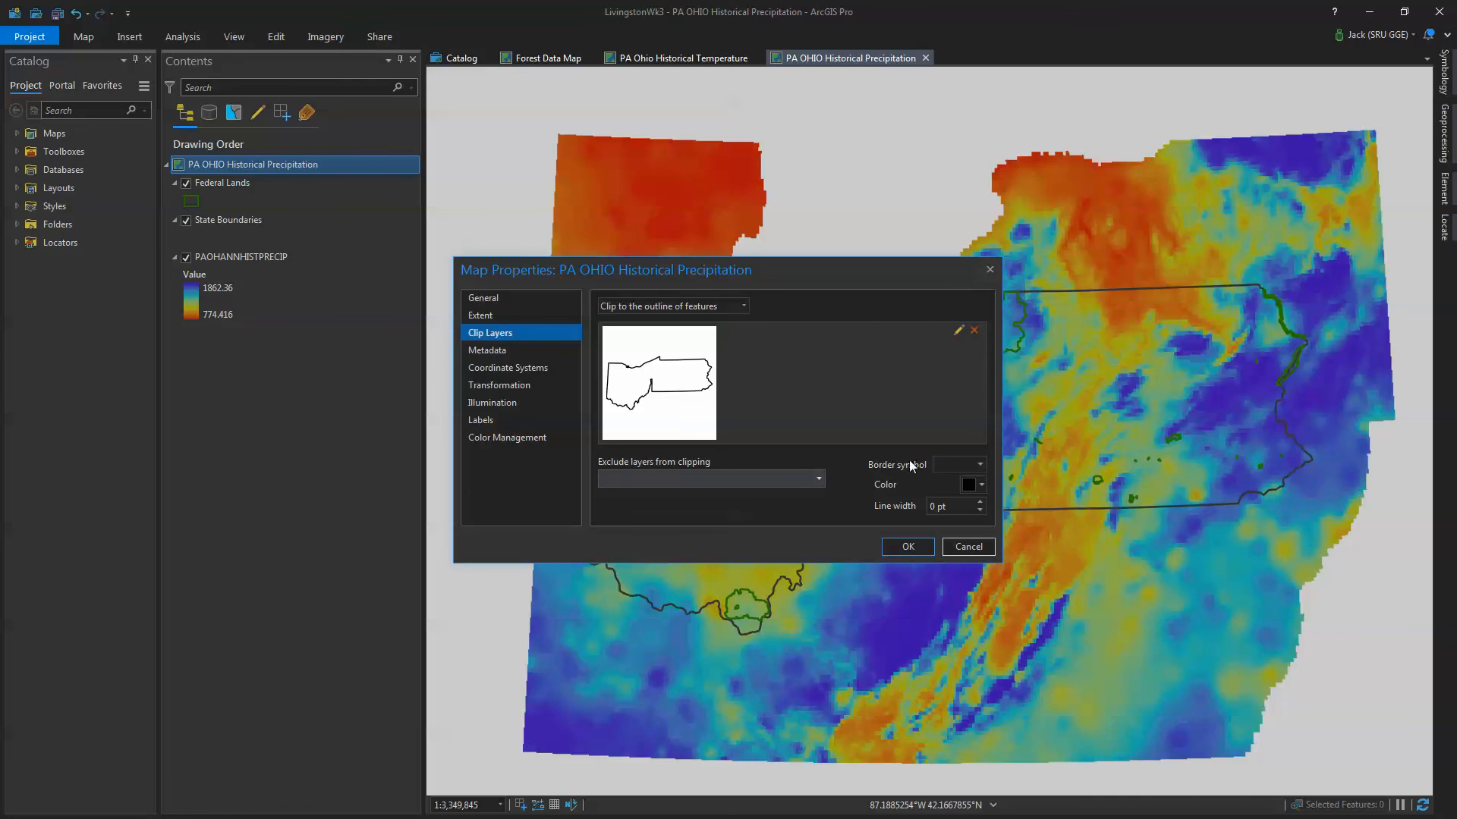
pyautogui.click(980, 503)
pyautogui.click(980, 503)
pyautogui.click(908, 547)
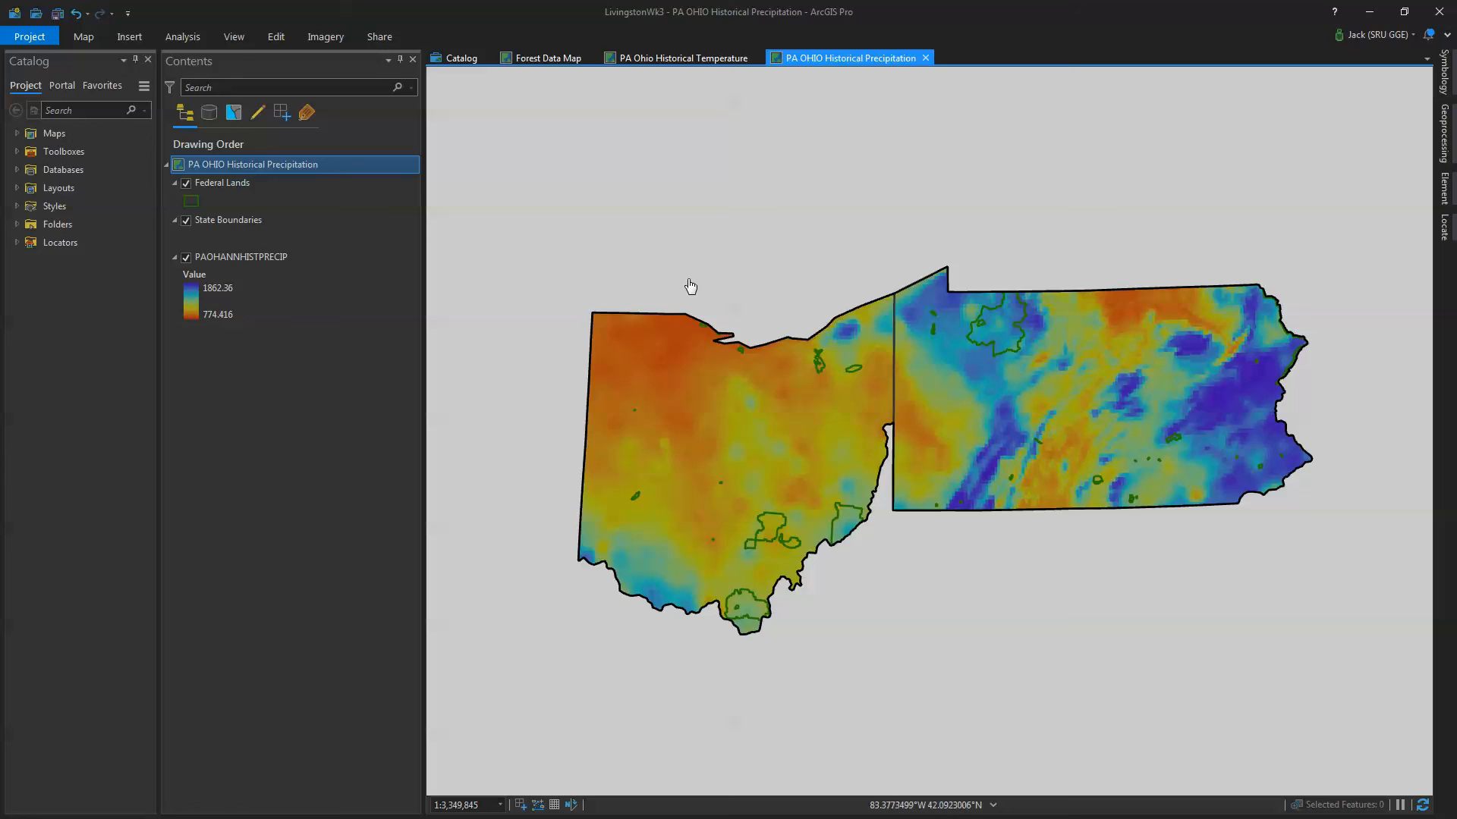
# - Clip the PA Ohio Historical Temperature map to the outline of the State Boundaries features and increase the clip border's line width
pyautogui.click(652, 61)
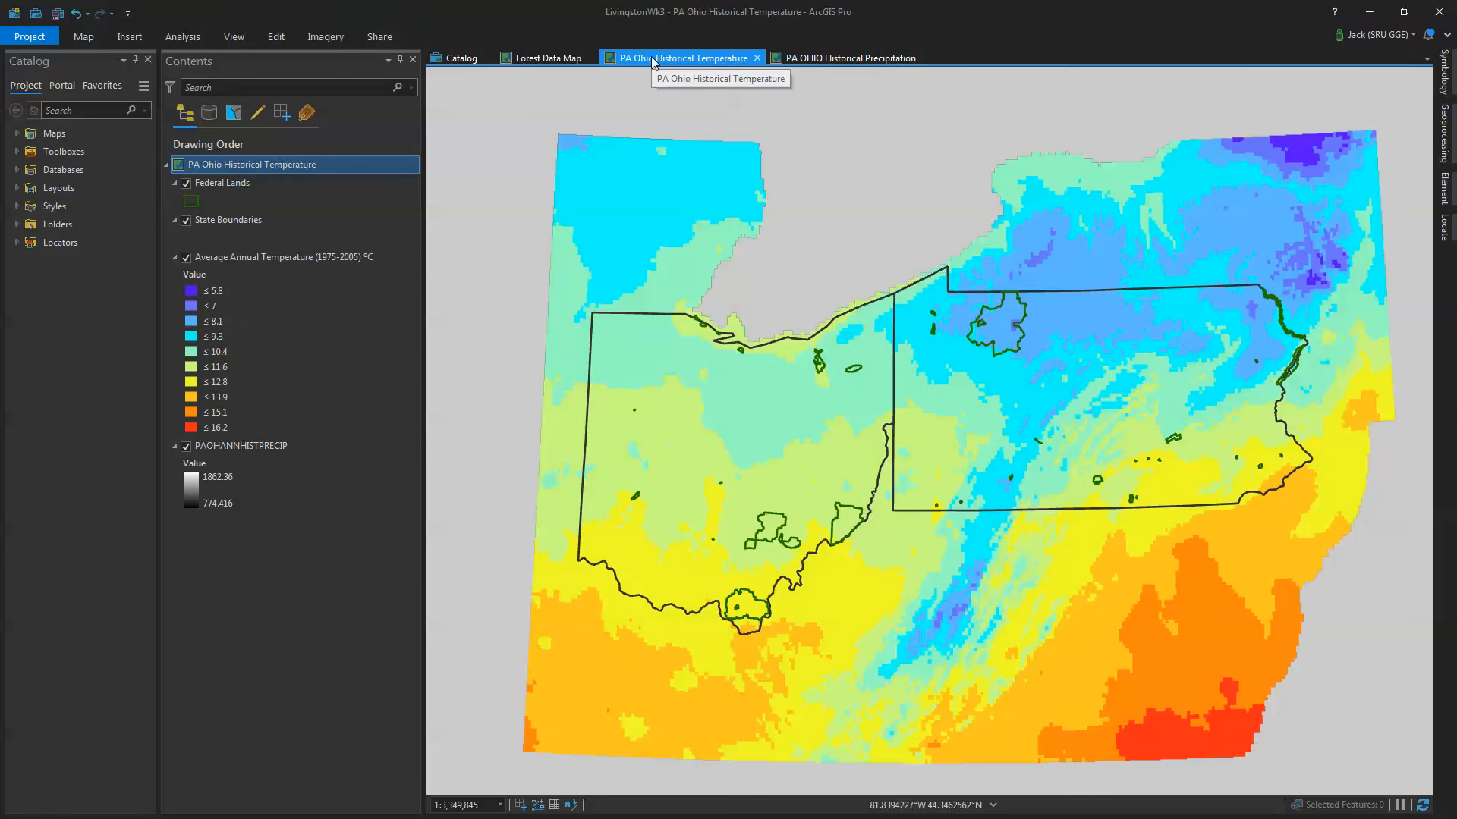
pyautogui.rightClick(652, 60)
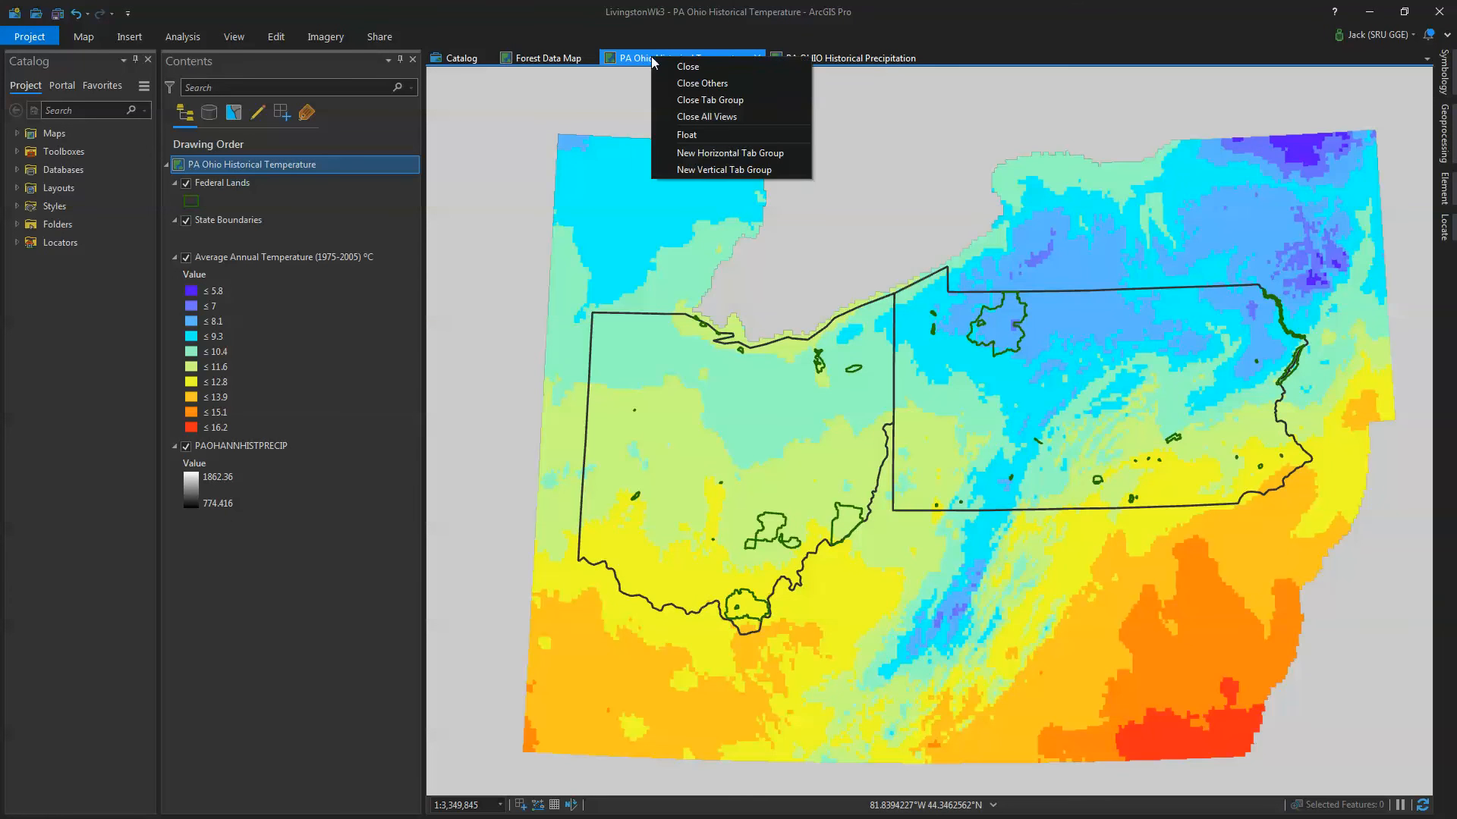
pyautogui.rightClick(223, 162)
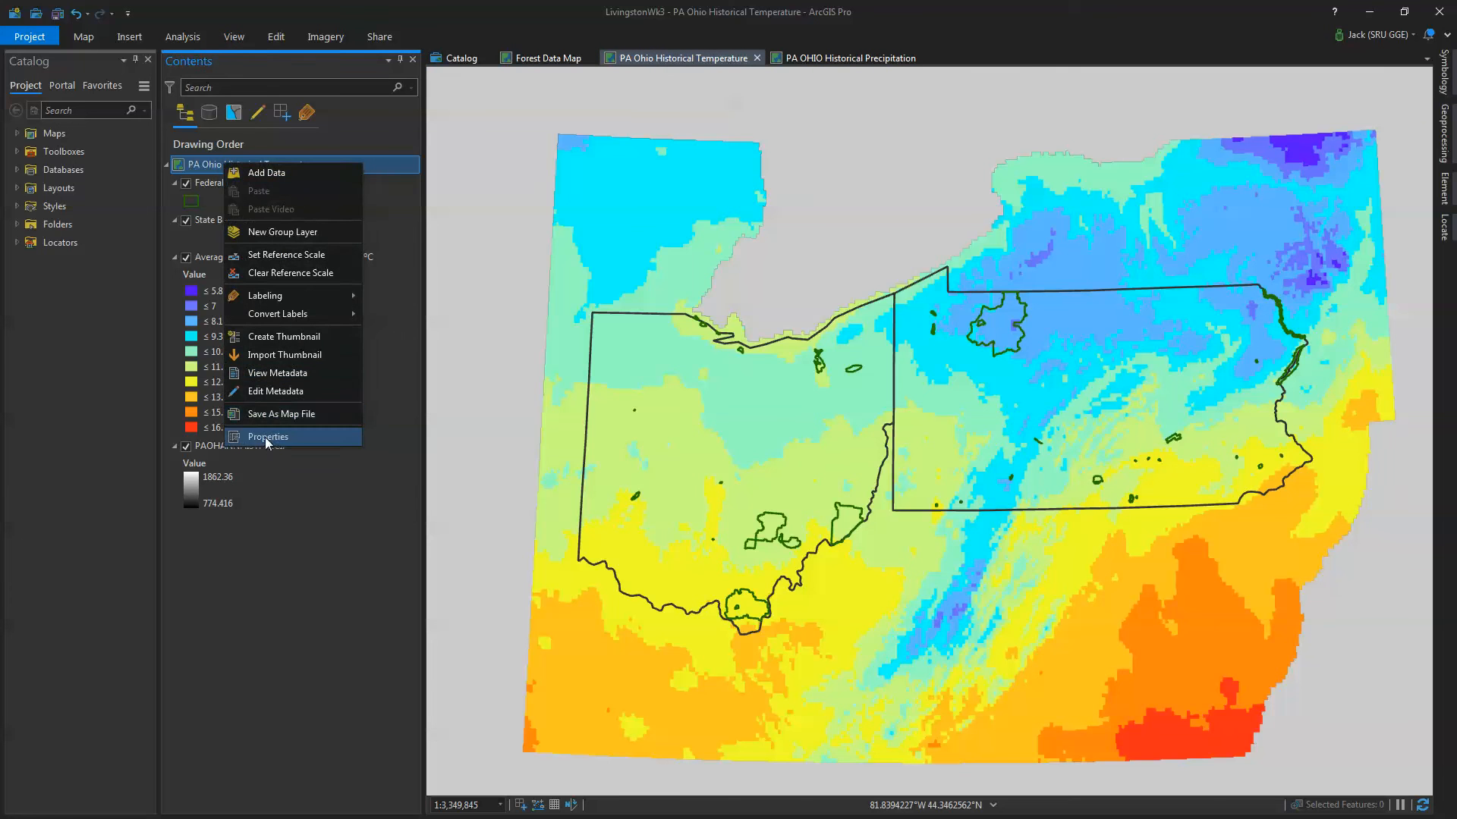
pyautogui.click(265, 437)
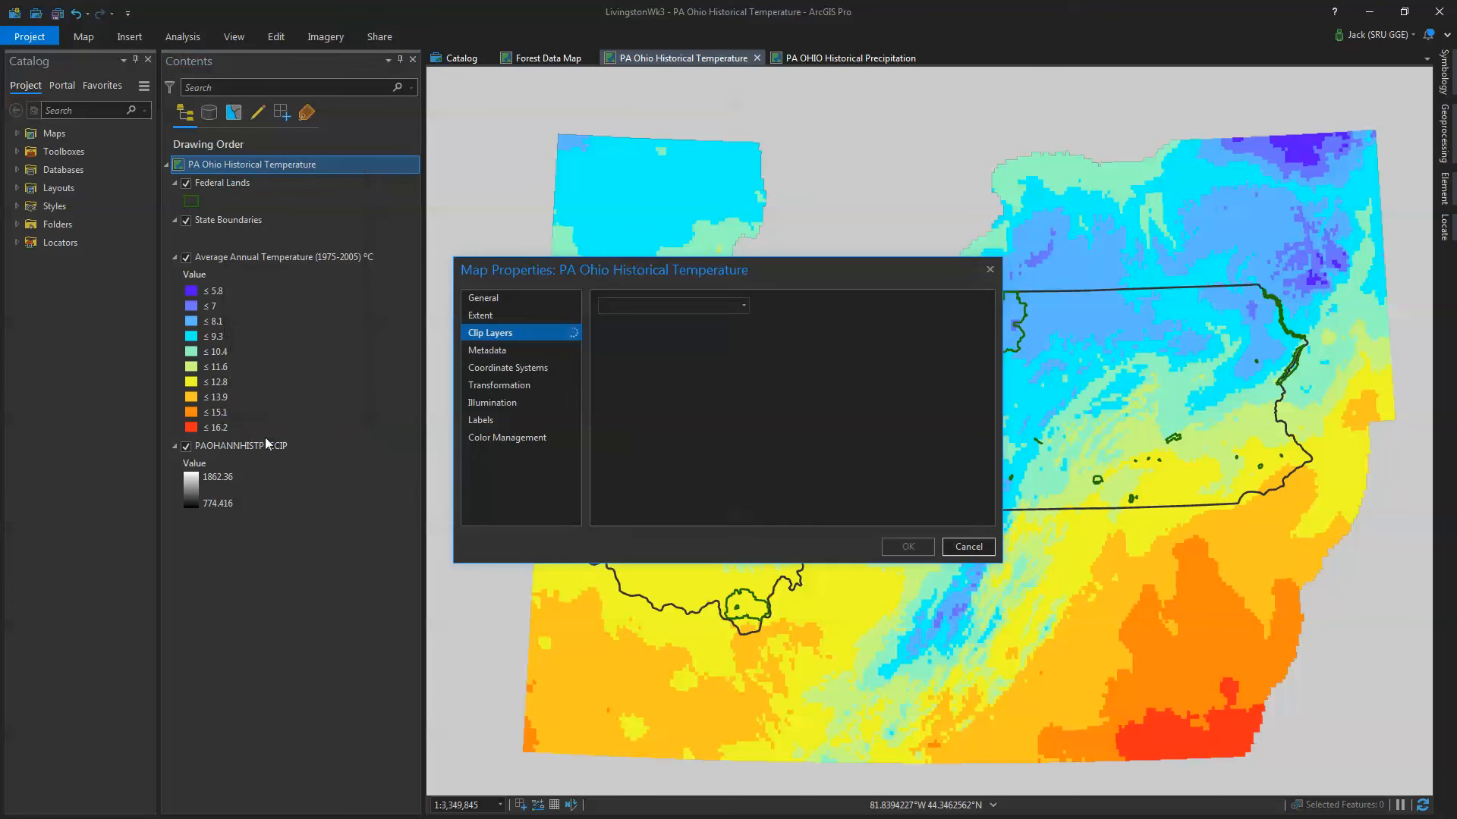
pyautogui.click(746, 306)
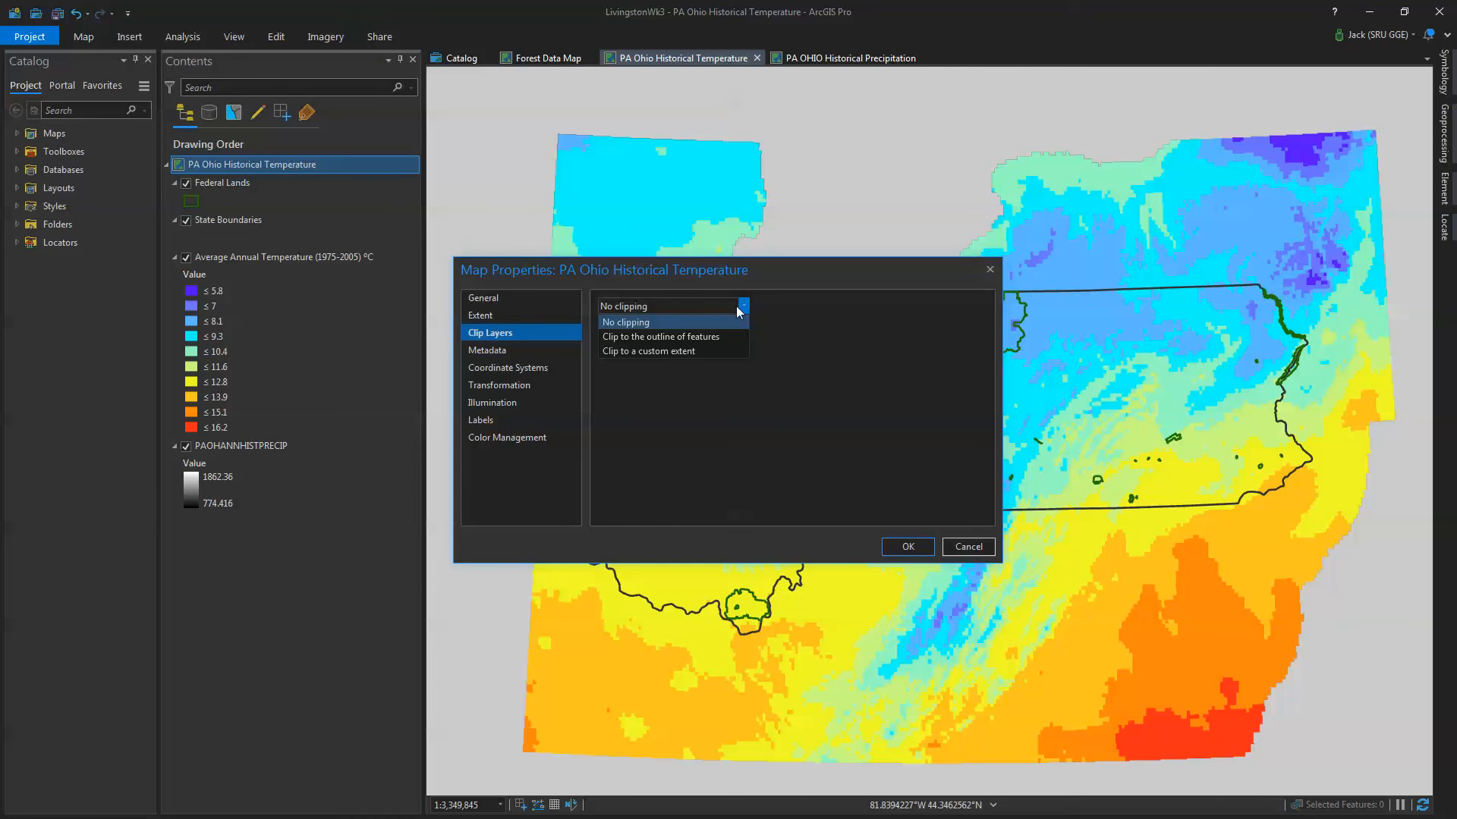
pyautogui.click(707, 339)
pyautogui.click(635, 381)
pyautogui.click(884, 482)
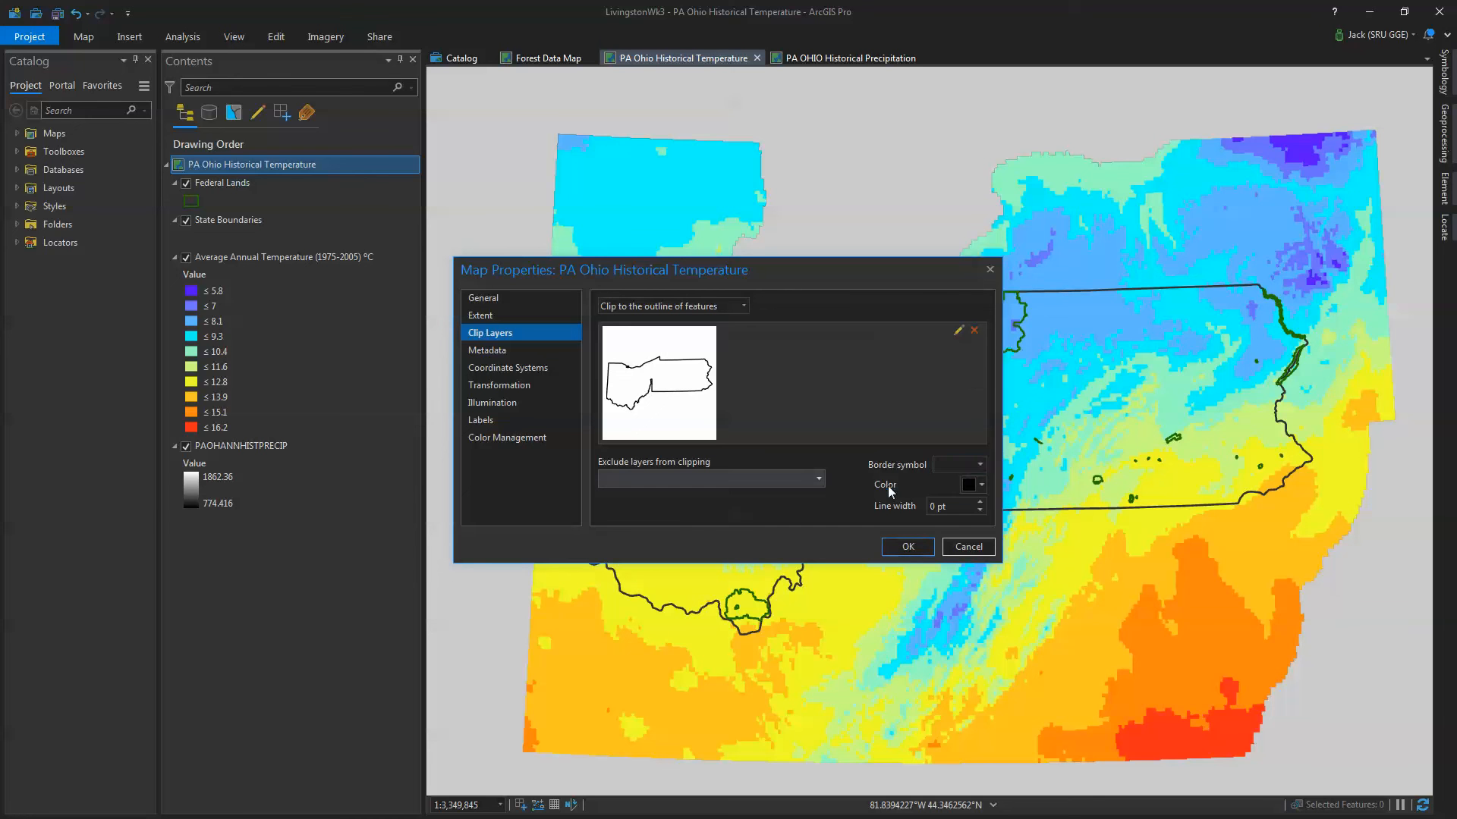
pyautogui.click(980, 502)
pyautogui.click(908, 547)
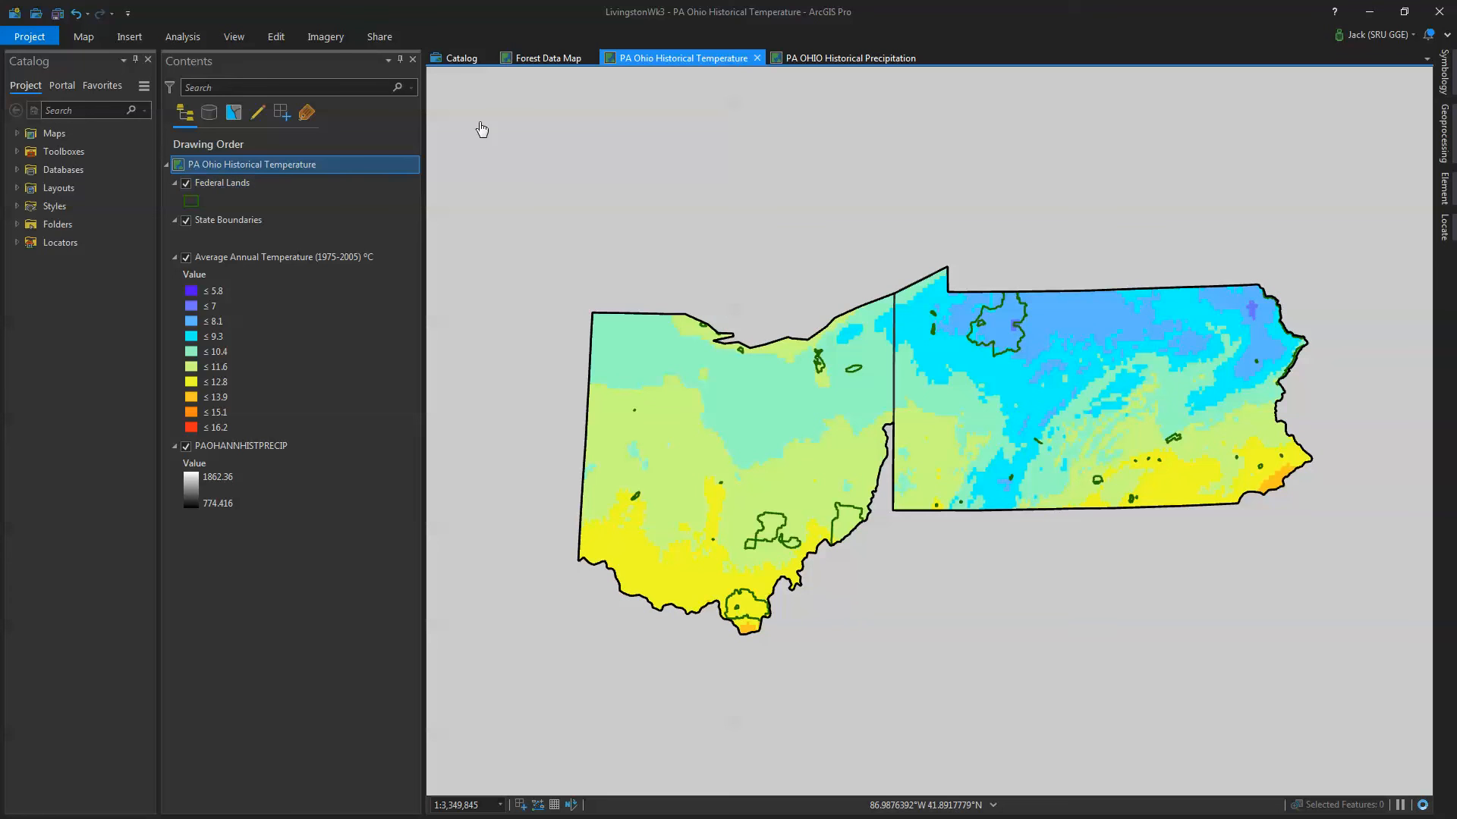
# - Review the Forest Data Map, the historical temperature map and the historical precipitation map in turn
pyautogui.click(550, 59)
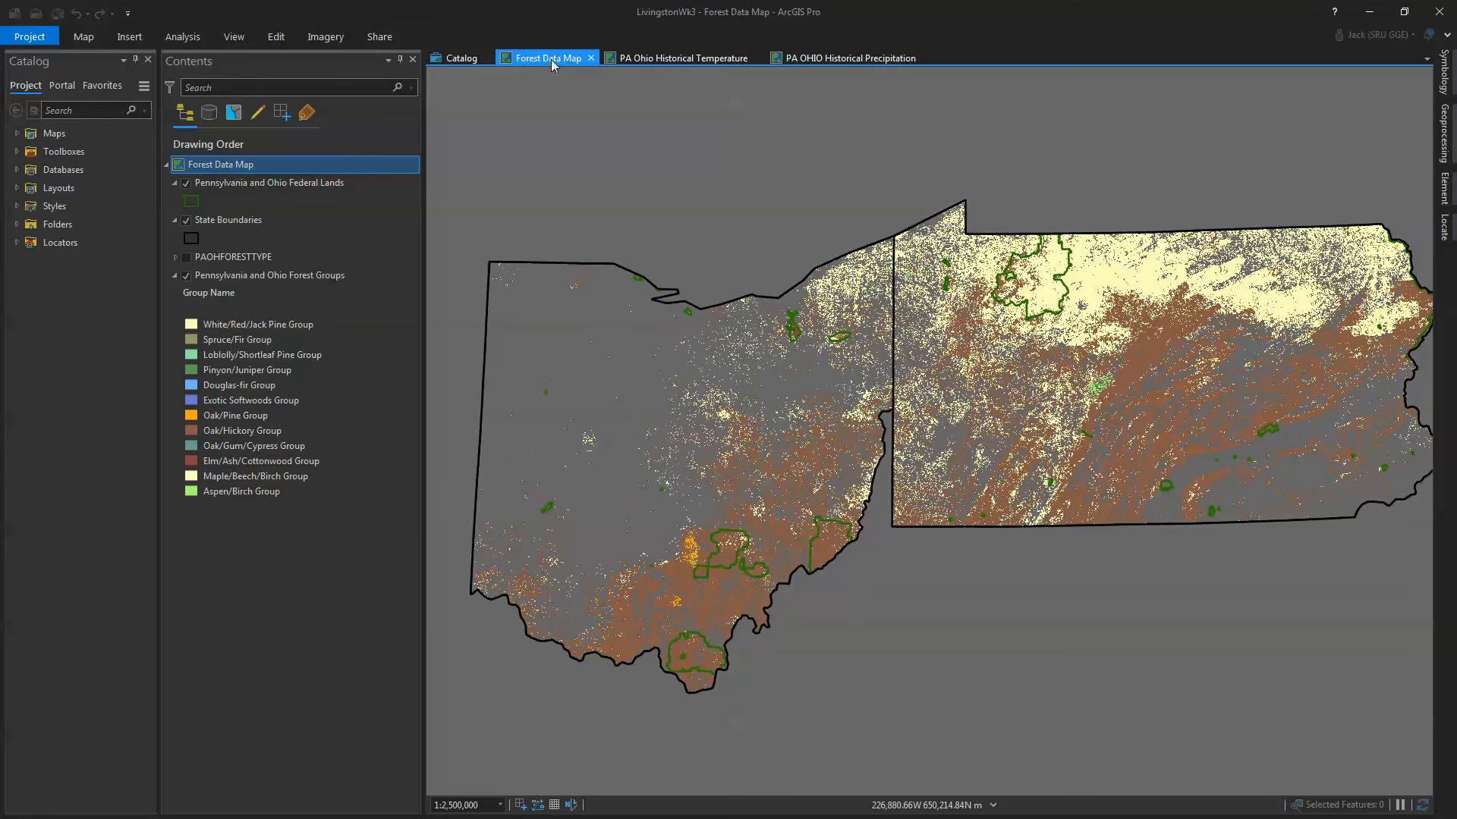
pyautogui.click(662, 56)
pyautogui.click(800, 61)
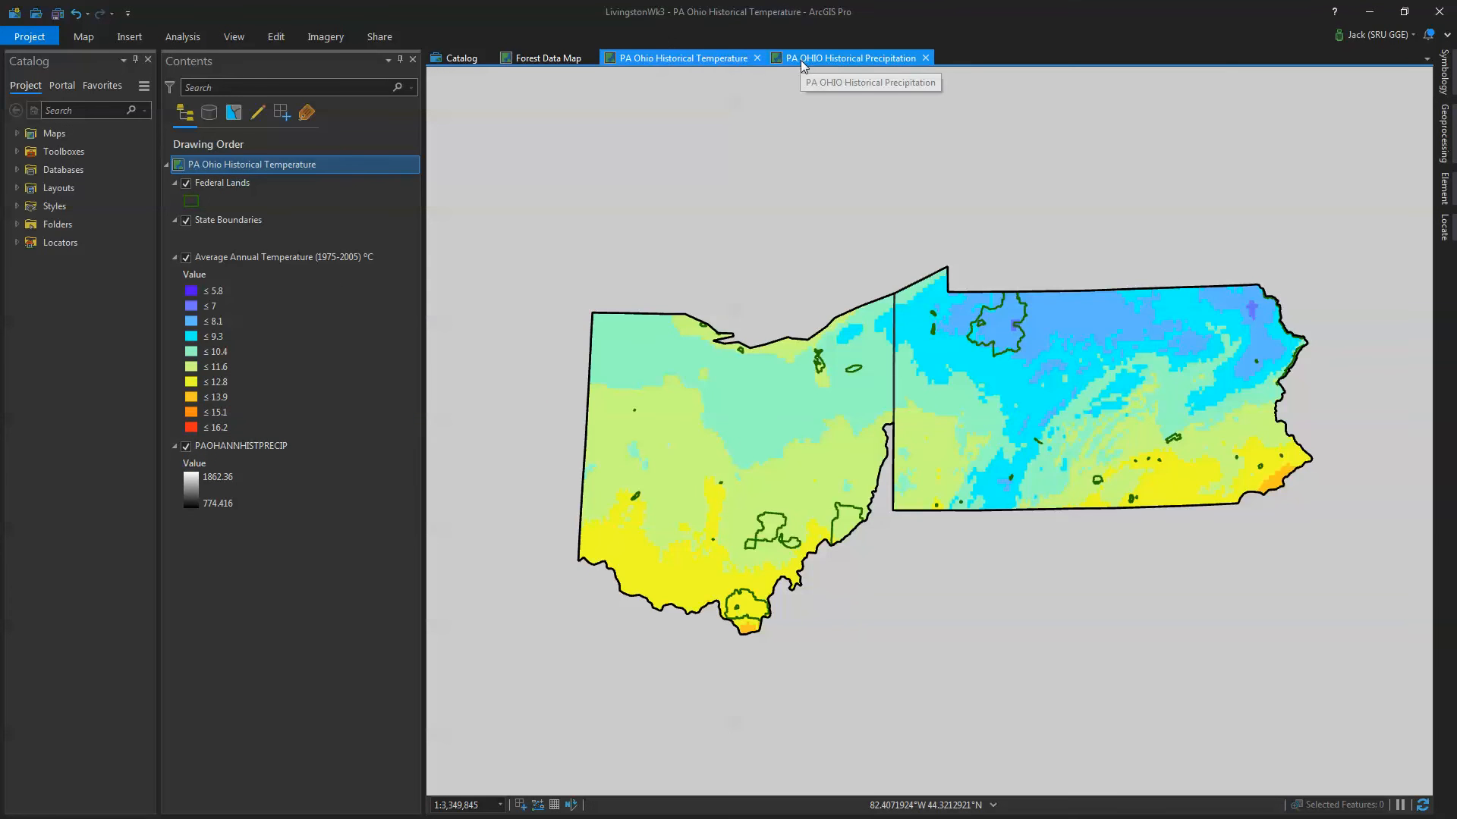